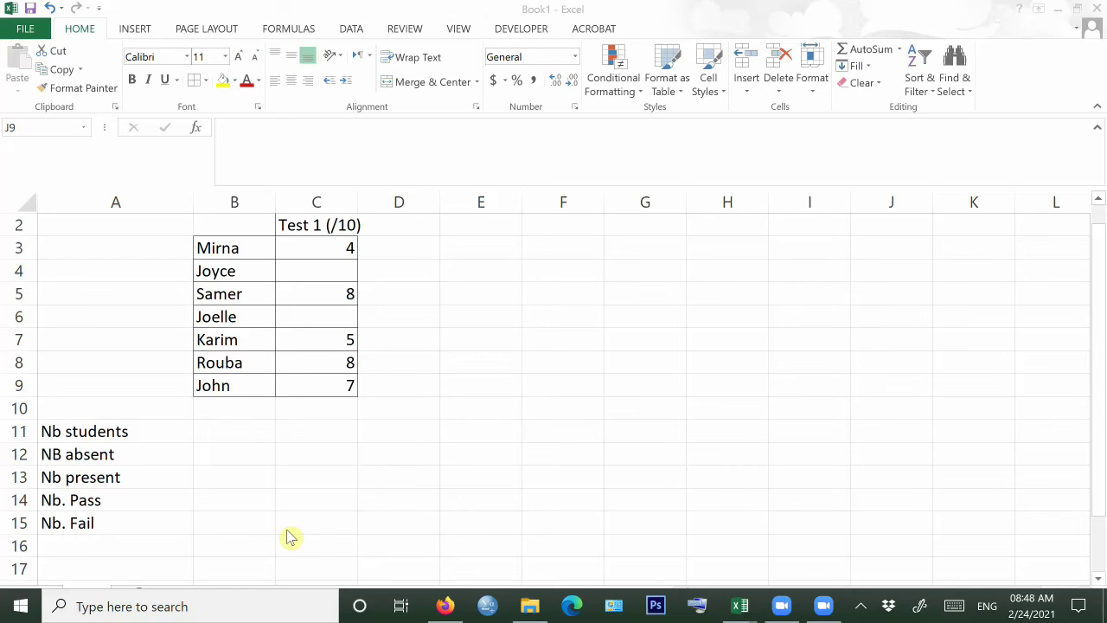
Select cell B11 and glance at the AutoSum options without choosing one
{"action": "left_click", "coordinate": [231, 432]}
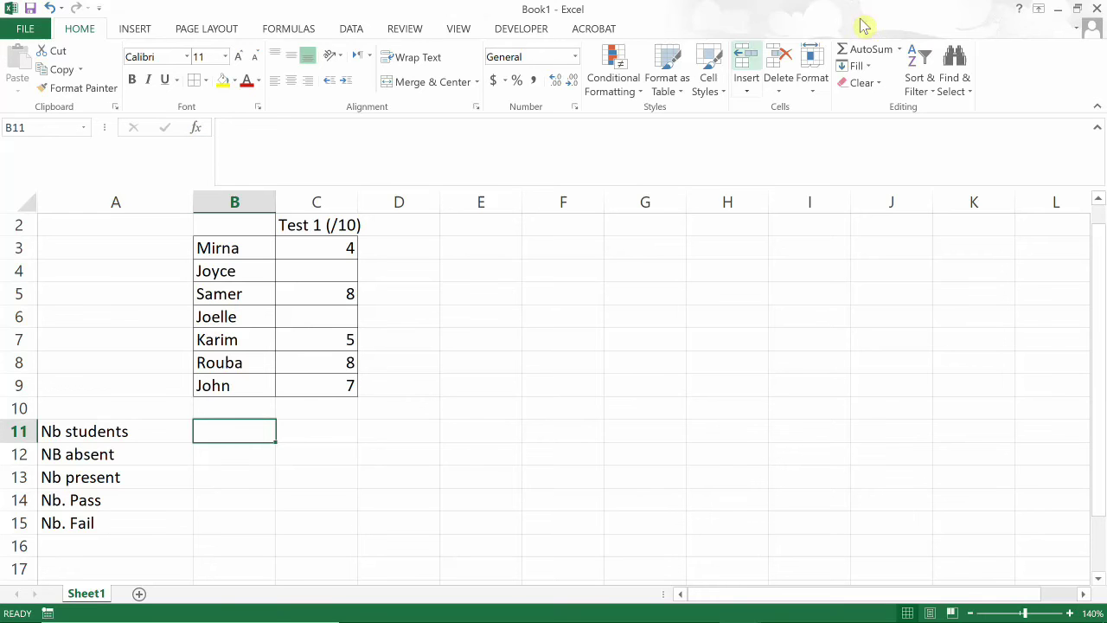
{"action": "left_click", "coordinate": [900, 50]}
{"action": "left_click", "coordinate": [755, 275]}
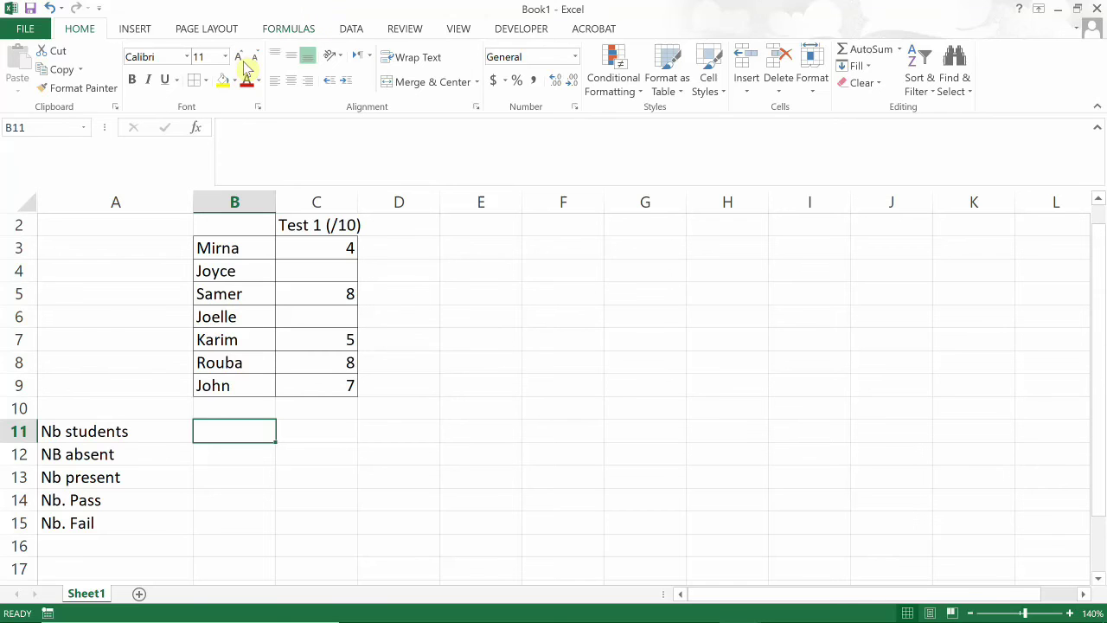
Open Insert Function for B11 with category All and scroll to the COUNT functions
{"action": "left_click", "coordinate": [198, 132]}
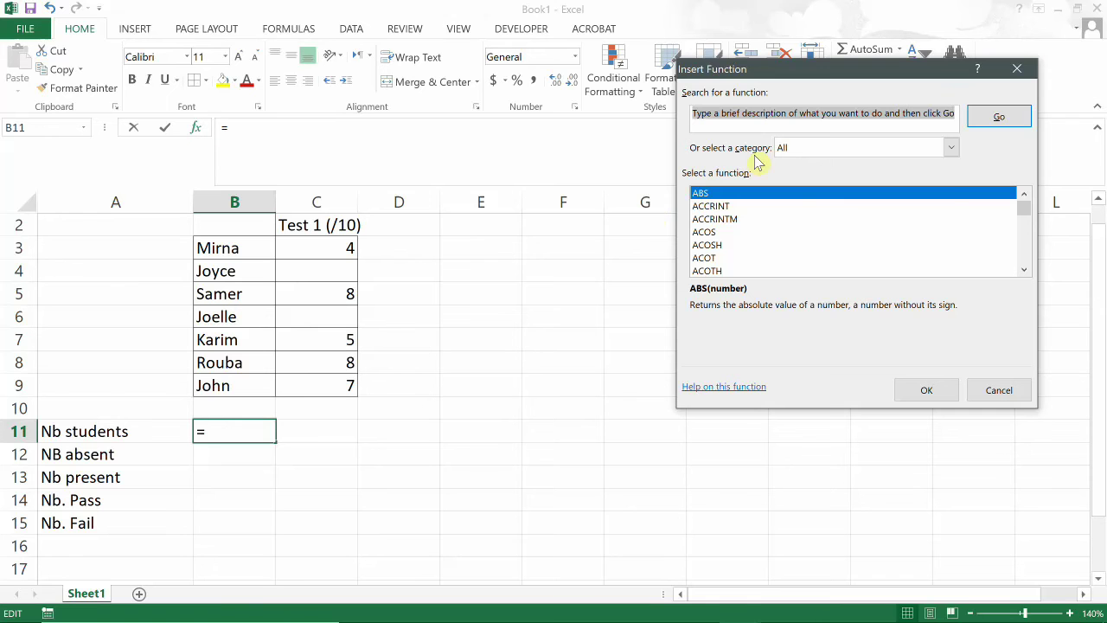
{"action": "left_click", "coordinate": [950, 148]}
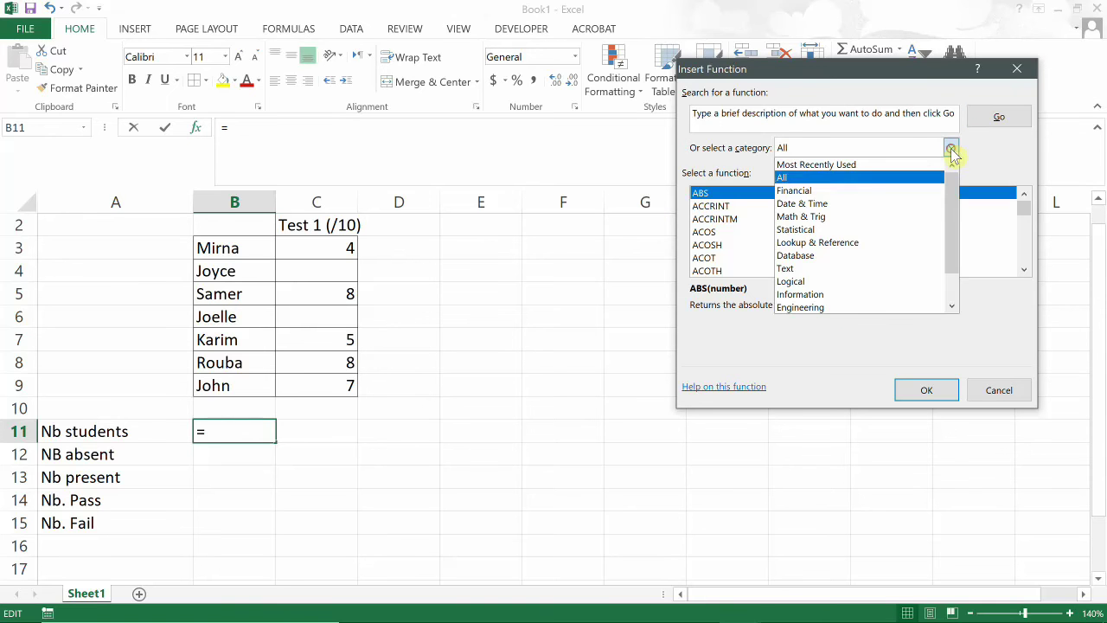
{"action": "left_click", "coordinate": [879, 178]}
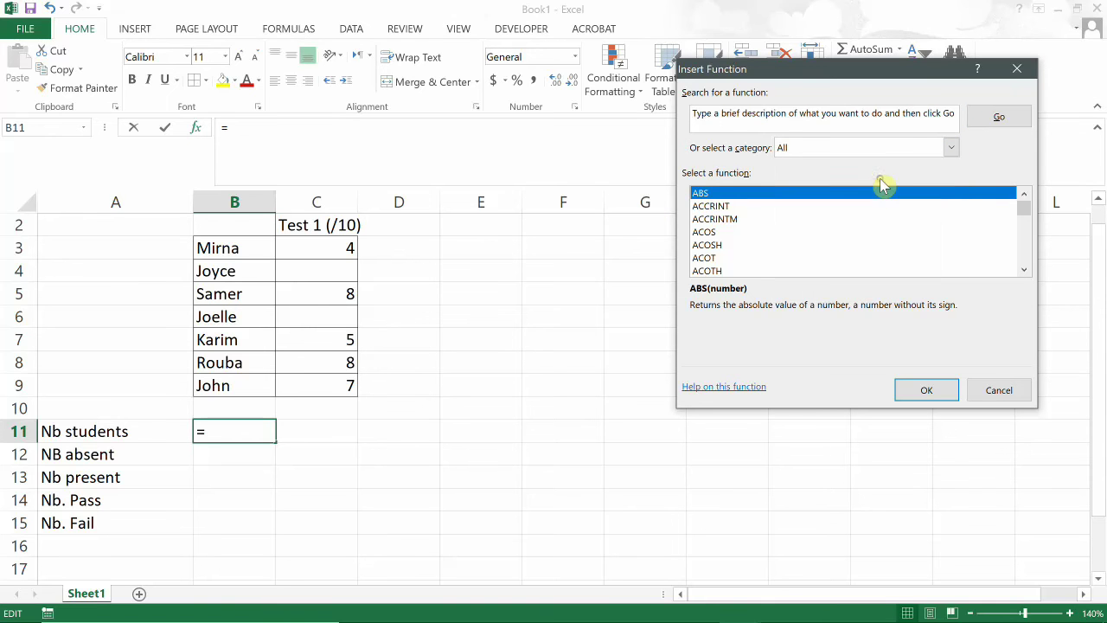
{"action": "left_click", "coordinate": [724, 220]}
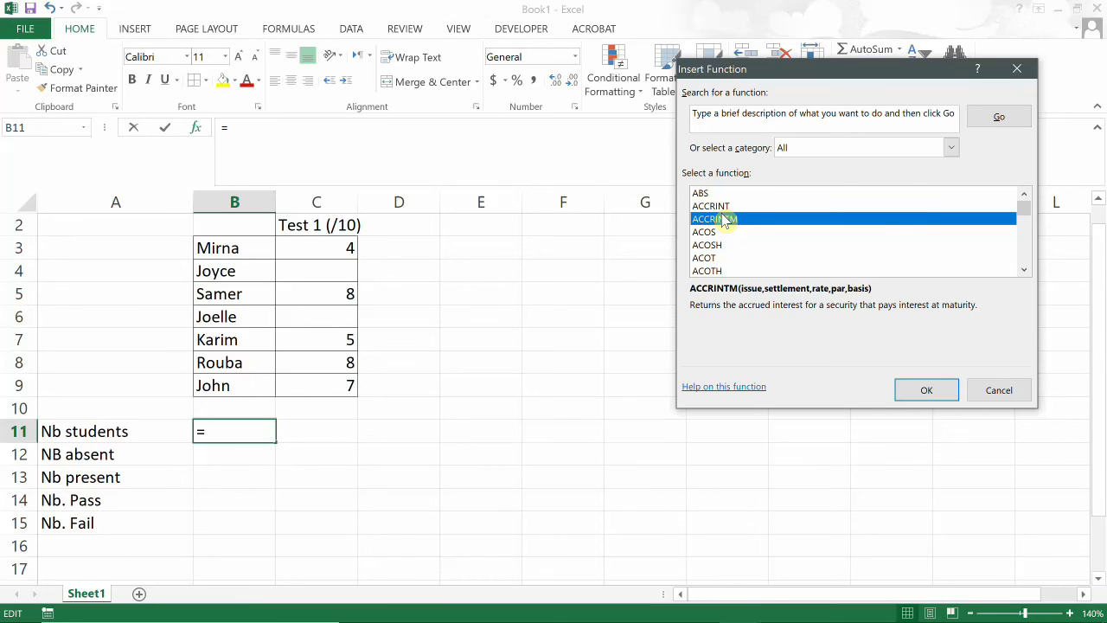
{"action": "key", "text": "c"}
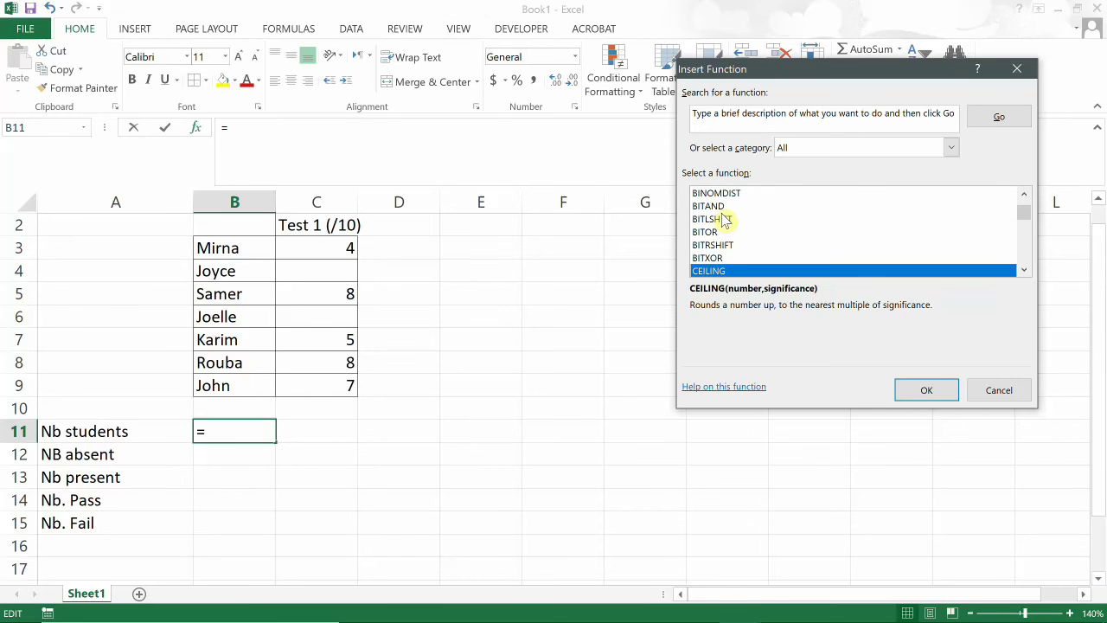
{"action": "left_click", "coordinate": [1026, 274]}
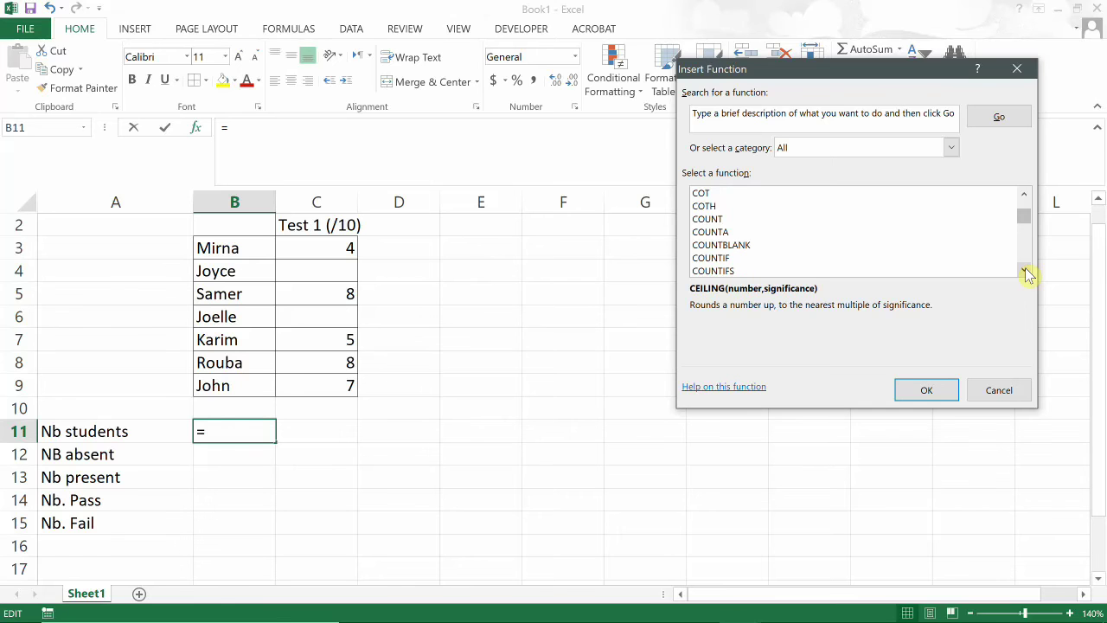
{"action": "left_click", "coordinate": [1026, 274]}
{"action": "left_click", "coordinate": [1026, 273]}
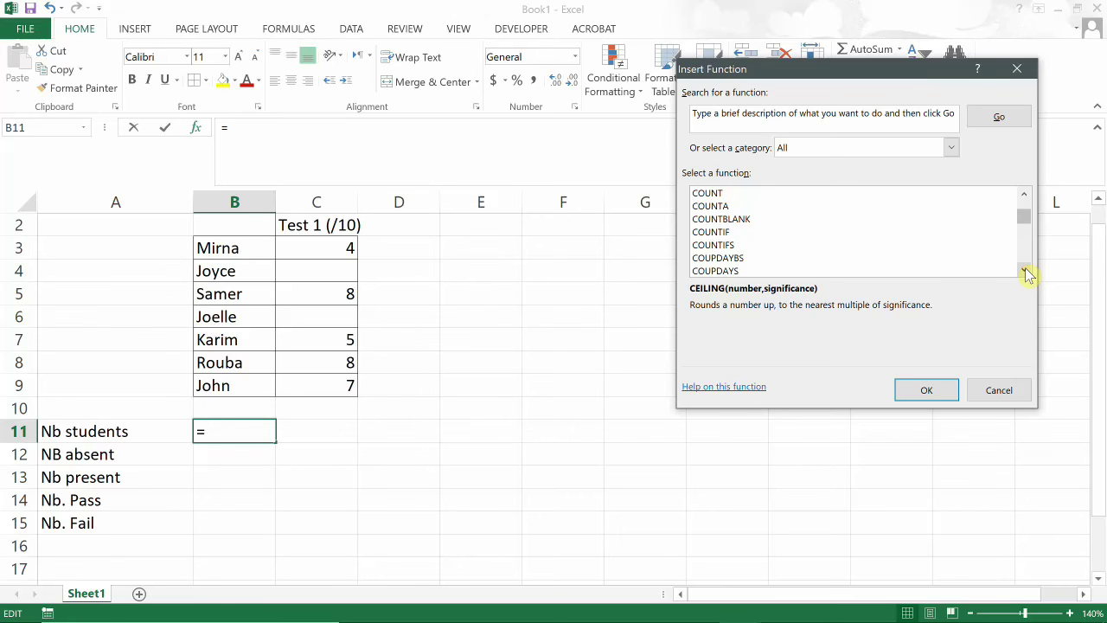
{"action": "left_click", "coordinate": [715, 193]}
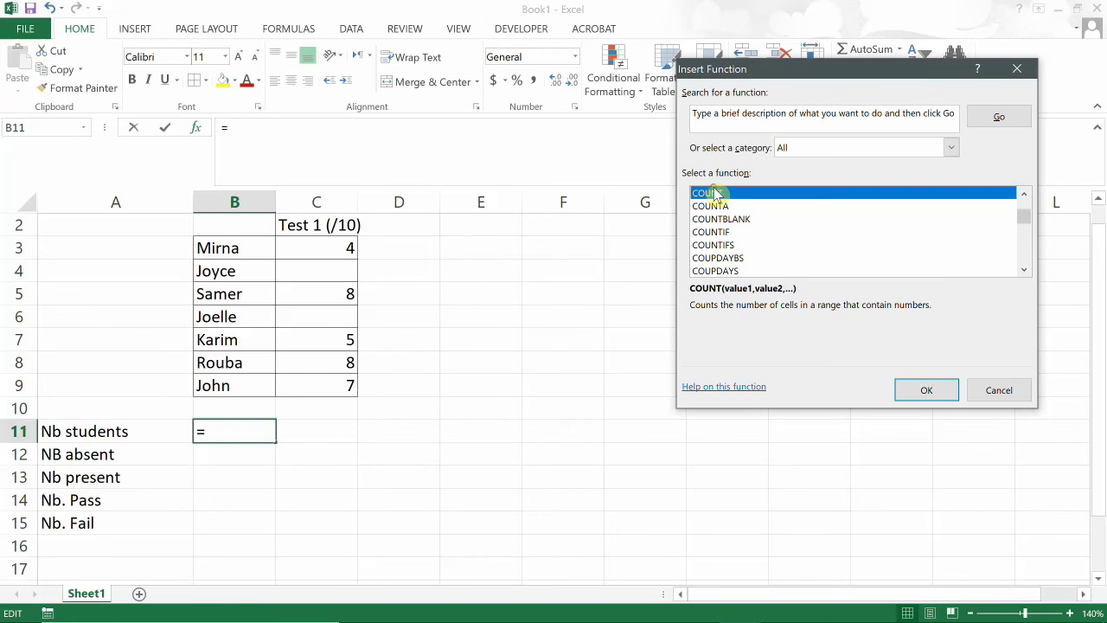
{"action": "left_click", "coordinate": [714, 207]}
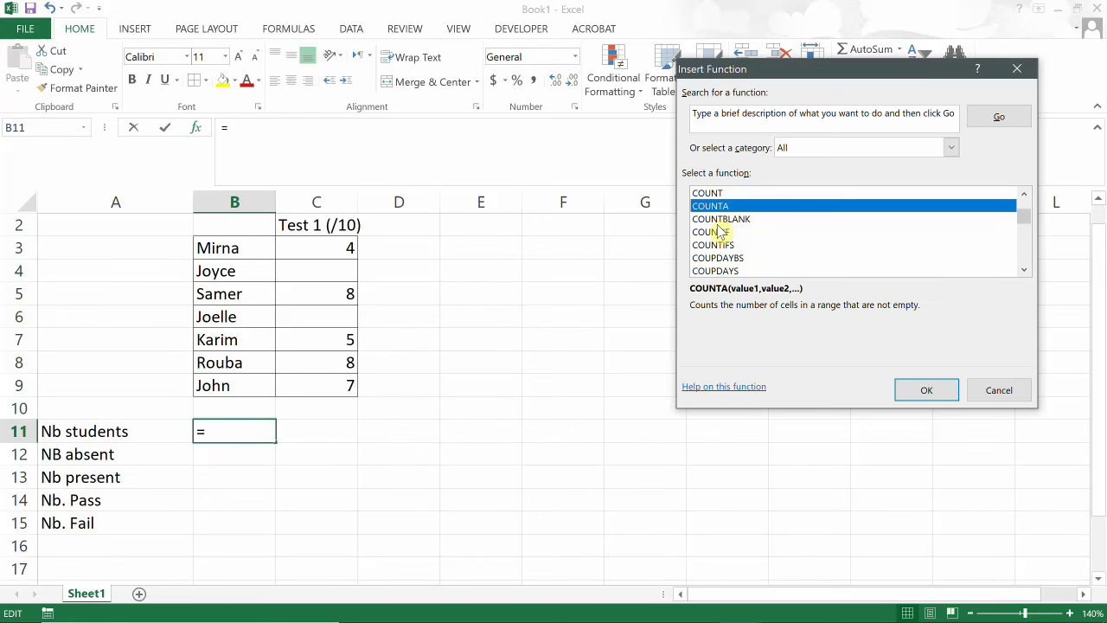
{"action": "left_click", "coordinate": [718, 219]}
{"action": "left_click", "coordinate": [717, 232]}
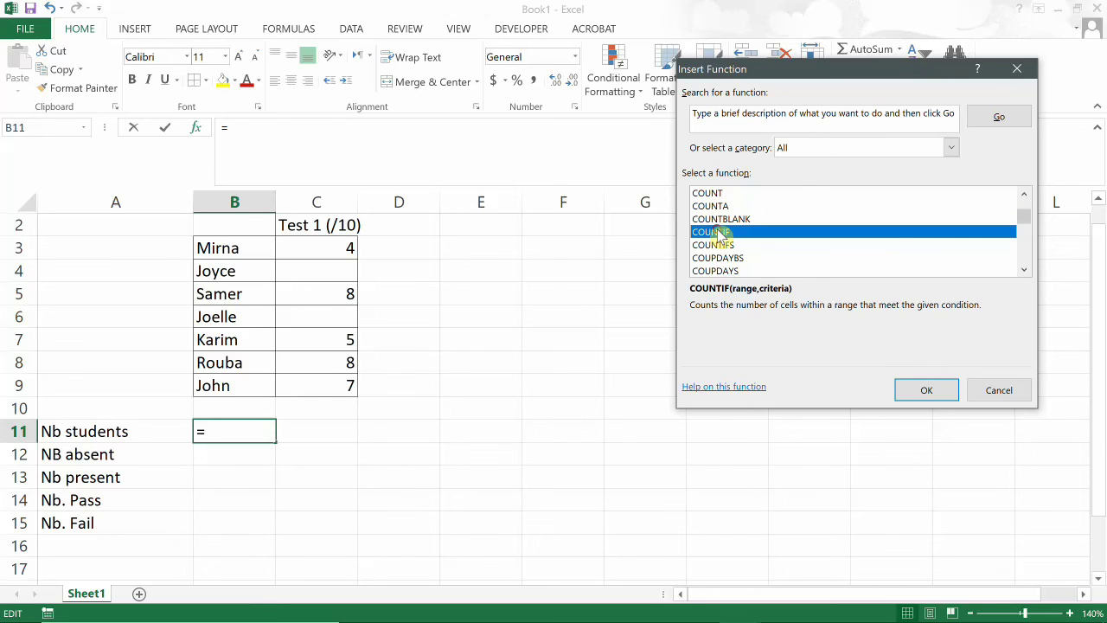
{"action": "left_click", "coordinate": [718, 245]}
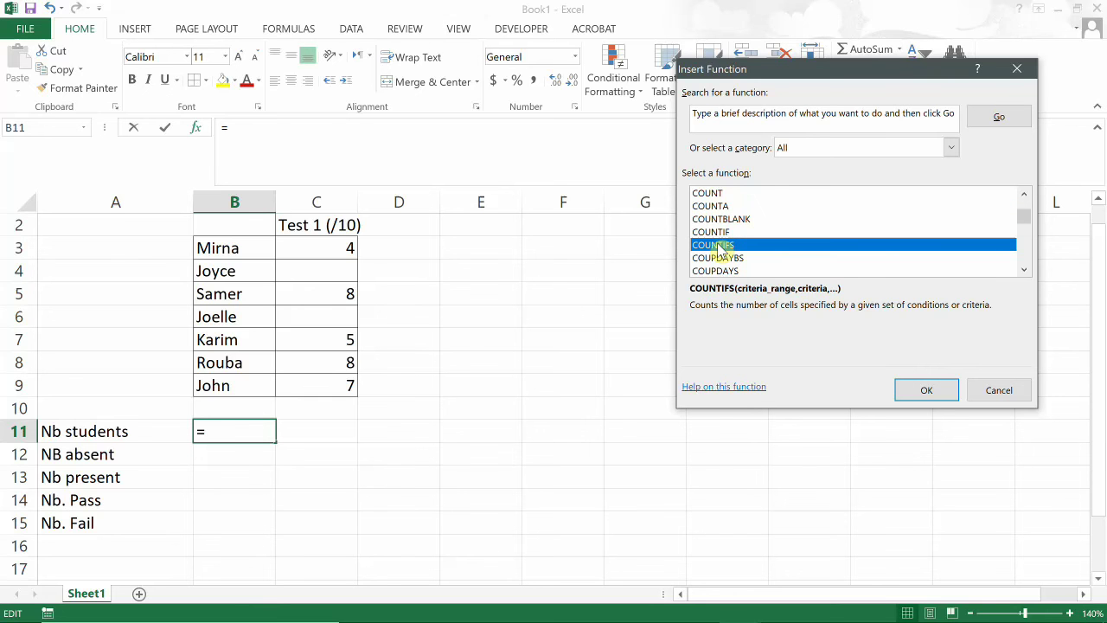
{"action": "left_click", "coordinate": [723, 194]}
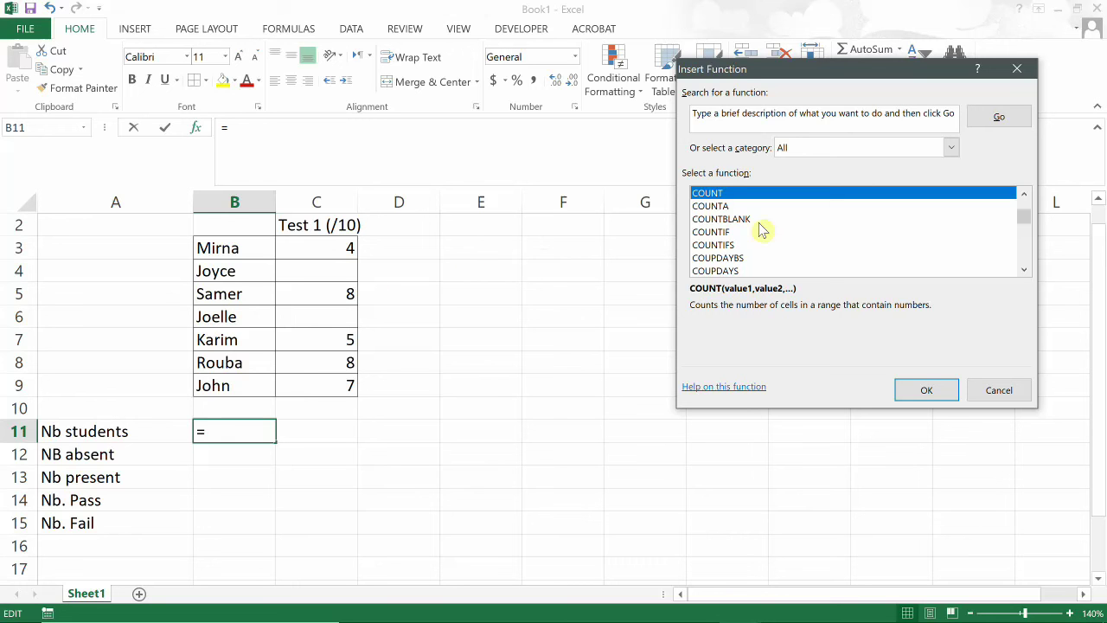
{"action": "left_click", "coordinate": [723, 207]}
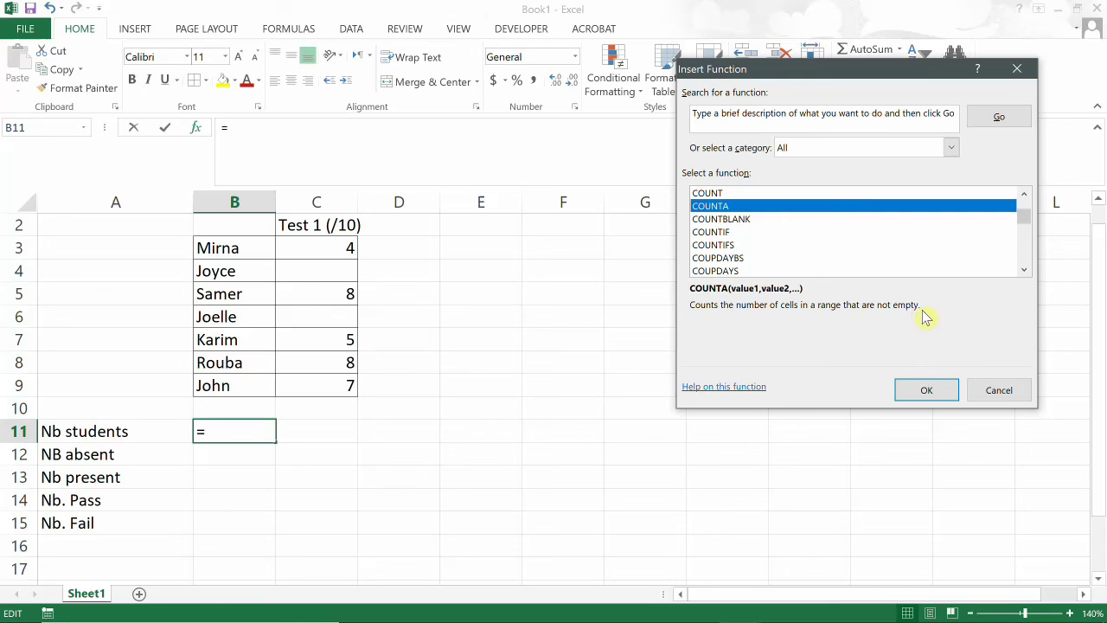
{"action": "left_click", "coordinate": [732, 221]}
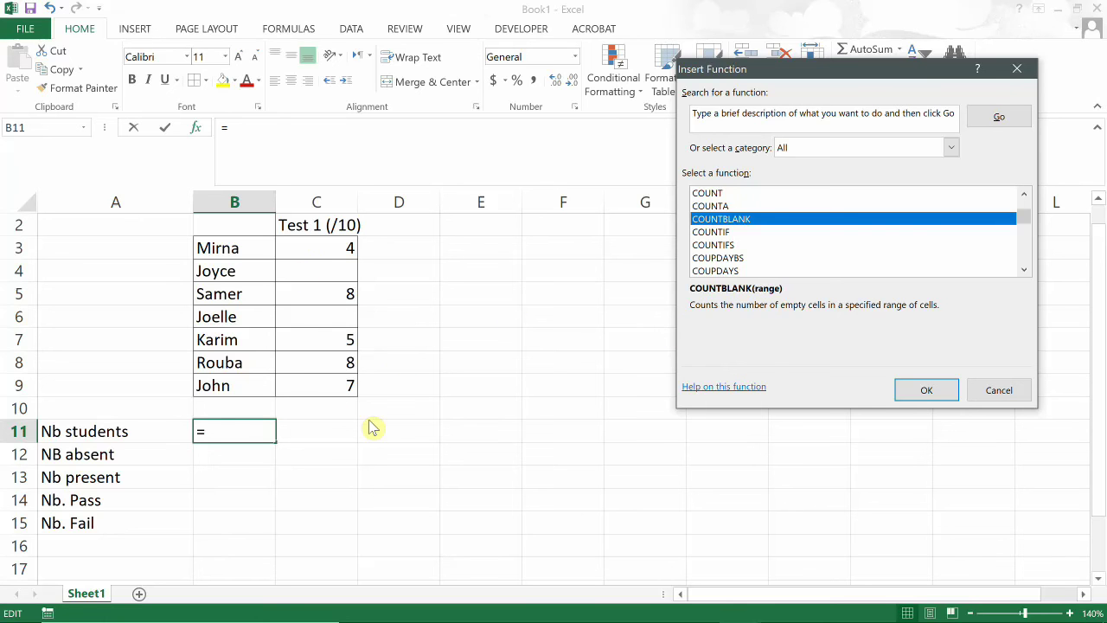
{"action": "left_click", "coordinate": [706, 233]}
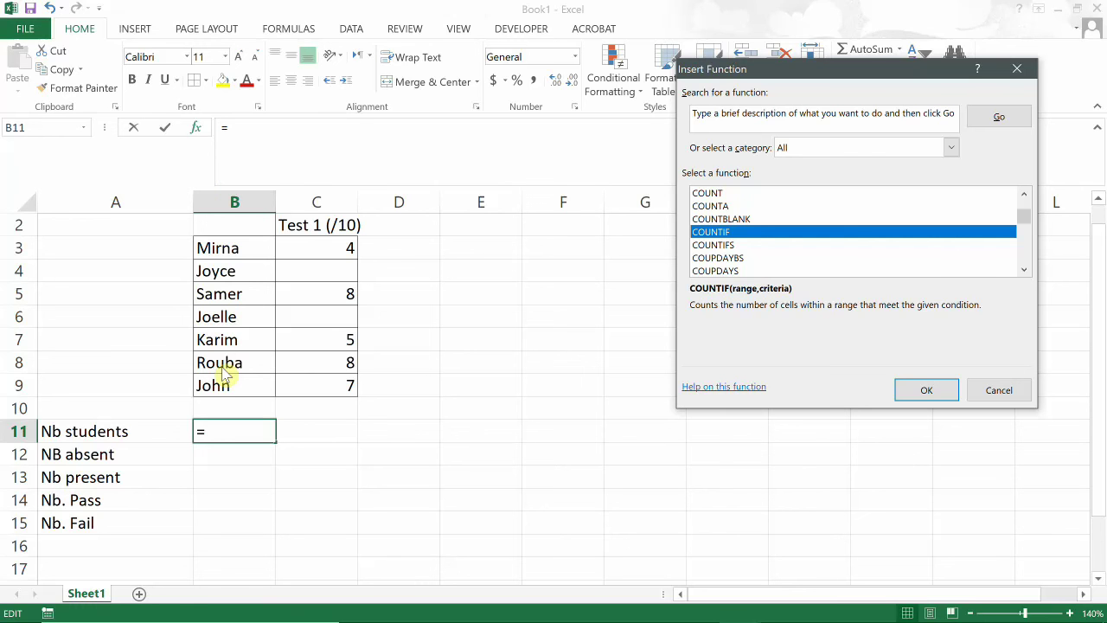
Compare the COUNT, COUNTBLANK and COUNTIF descriptions, then pick COUNTA for B11
{"action": "left_click", "coordinate": [723, 194]}
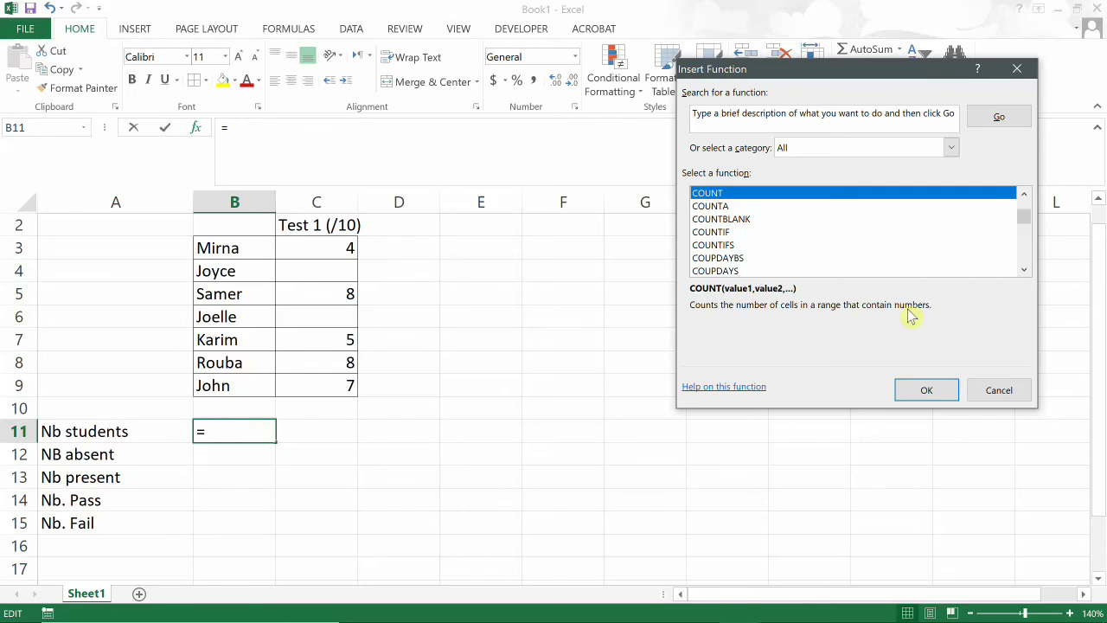
{"action": "left_click", "coordinate": [742, 221]}
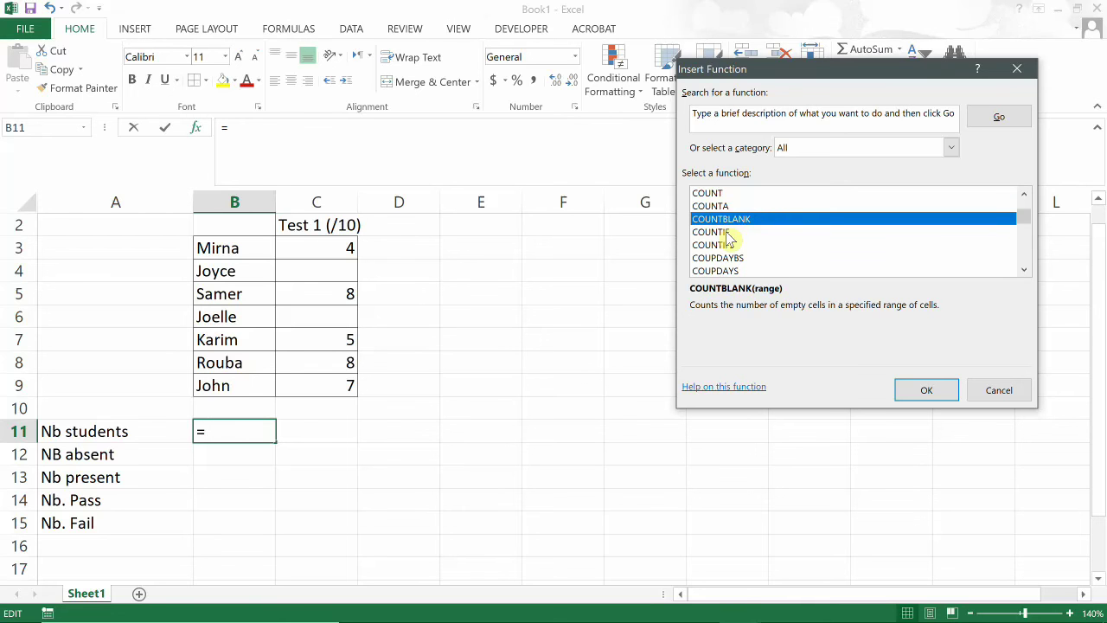
{"action": "left_click", "coordinate": [725, 232]}
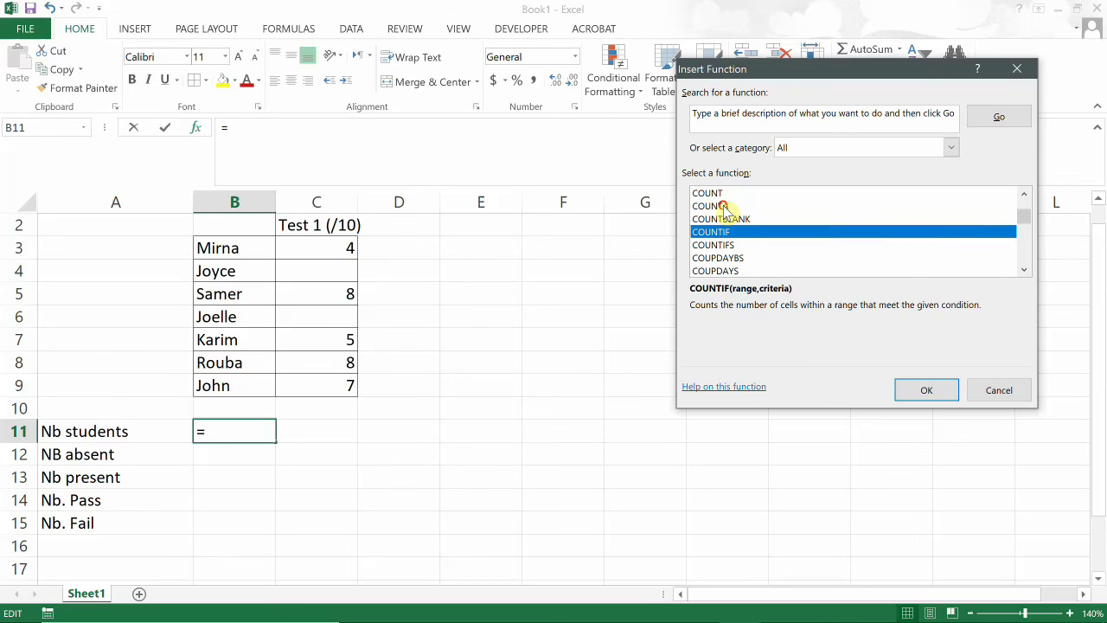
{"action": "left_click", "coordinate": [723, 206]}
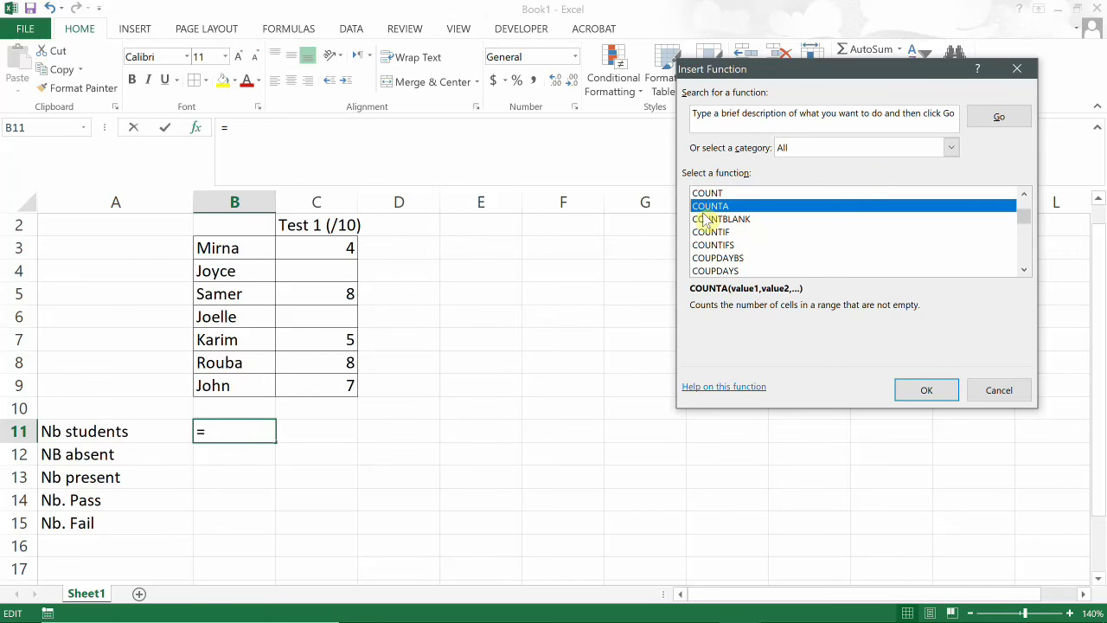
Give COUNTA the range B3:B9 so B11 shows 7 students, then select B12
{"action": "left_click", "coordinate": [913, 391]}
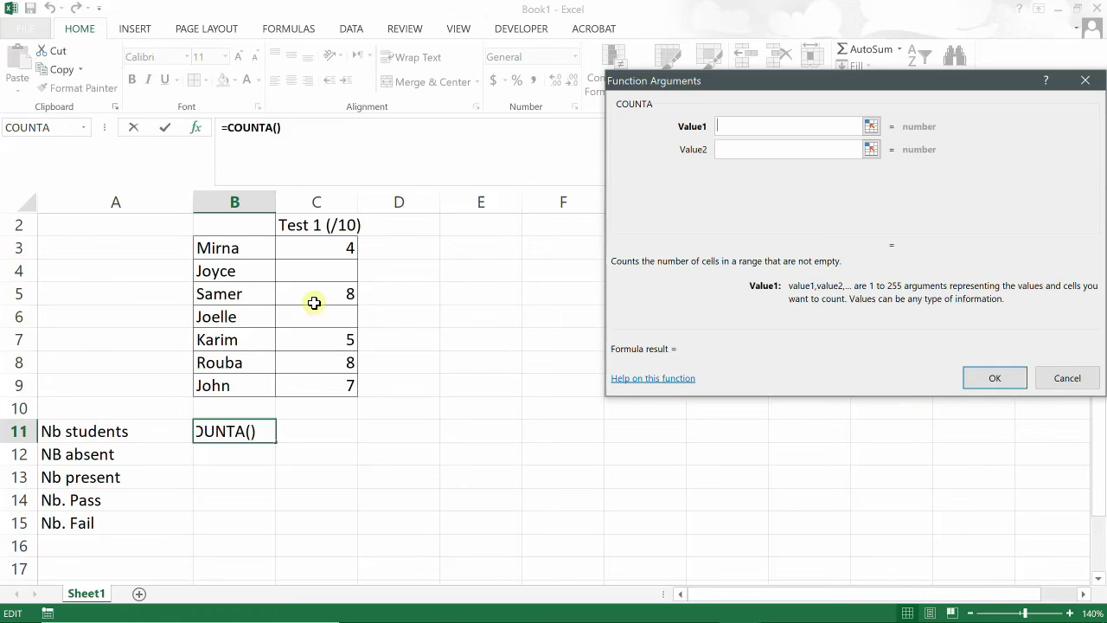
{"action": "left_click_drag", "start_coordinate": [239, 246], "coordinate": [245, 382]}
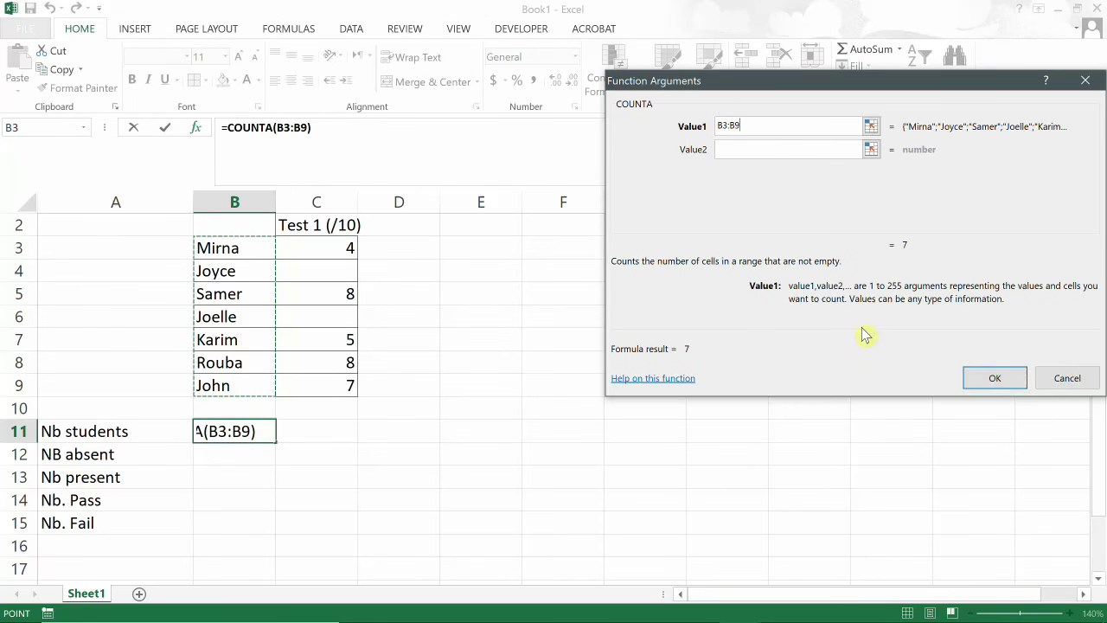
{"action": "left_click", "coordinate": [999, 374]}
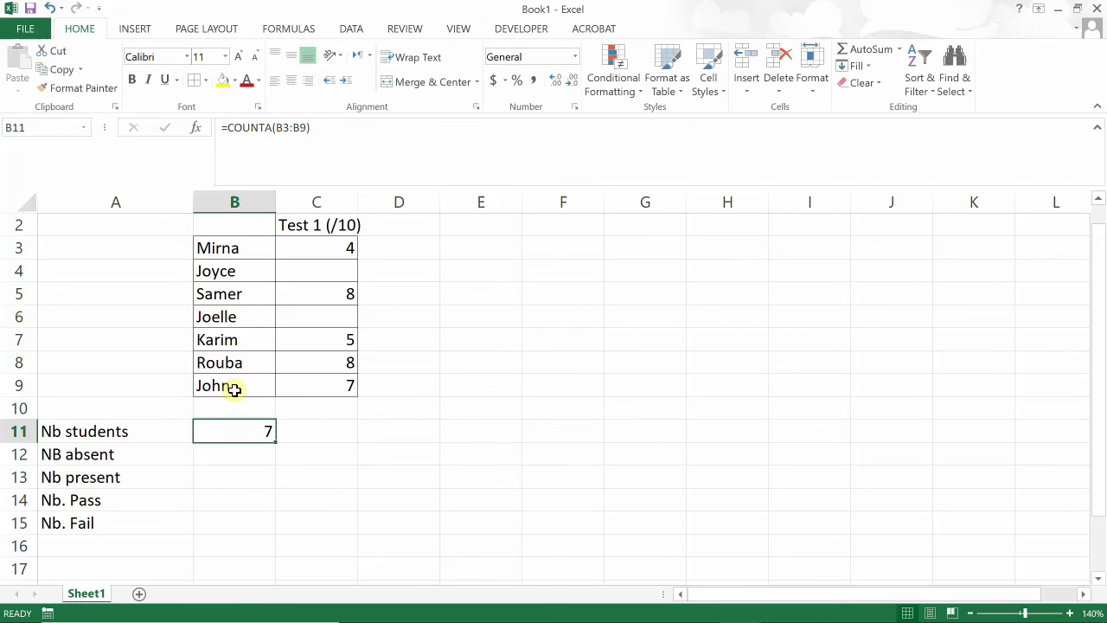
{"action": "left_click", "coordinate": [230, 455]}
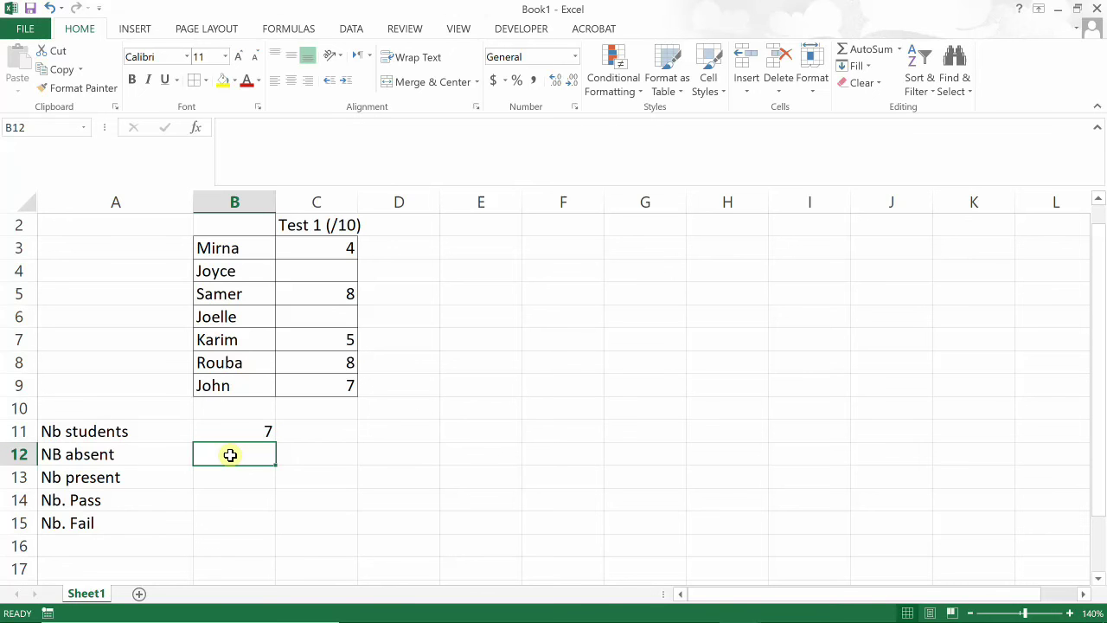
Enter =COUNTBLANK(C3:C9) in B12, giving 2 absent, and verify the formula
{"action": "type", "text": "="}
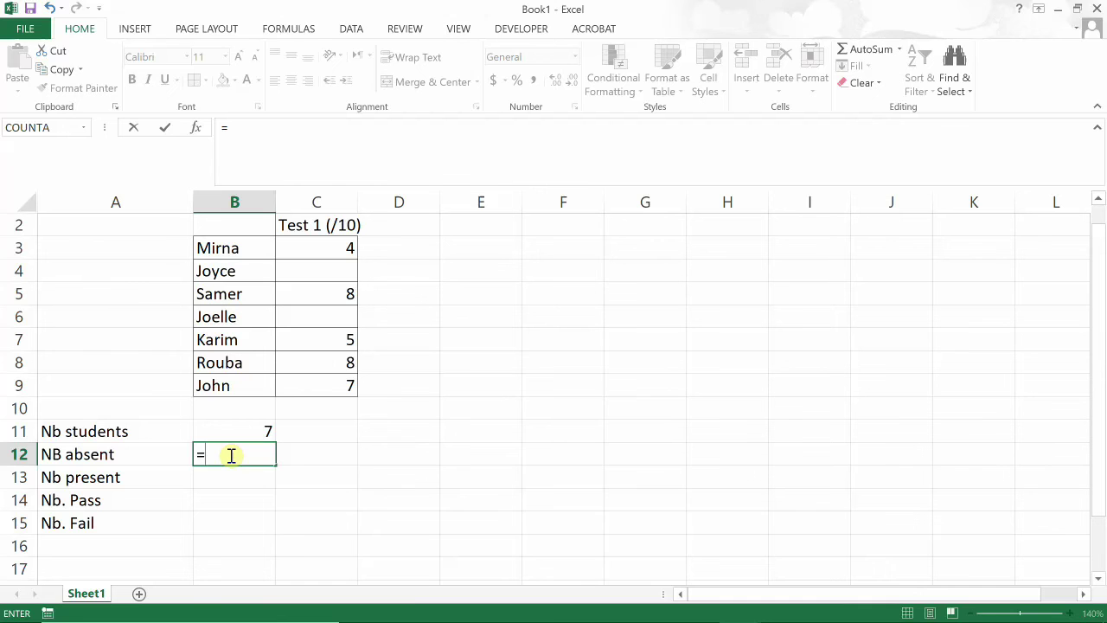
{"action": "type", "text": "count"}
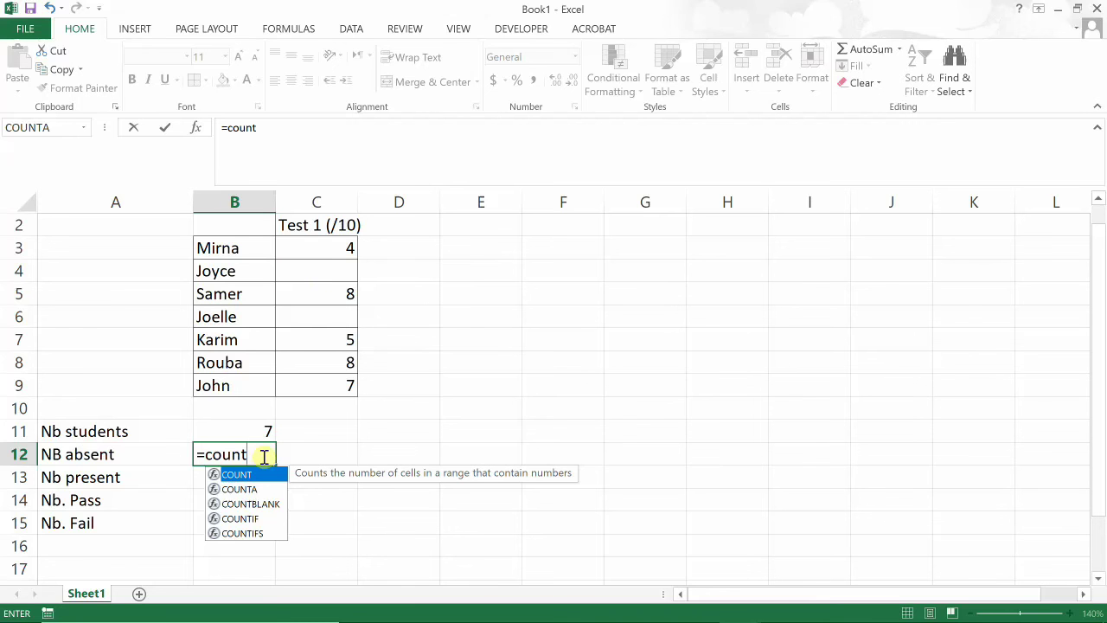
{"action": "left_click", "coordinate": [252, 506]}
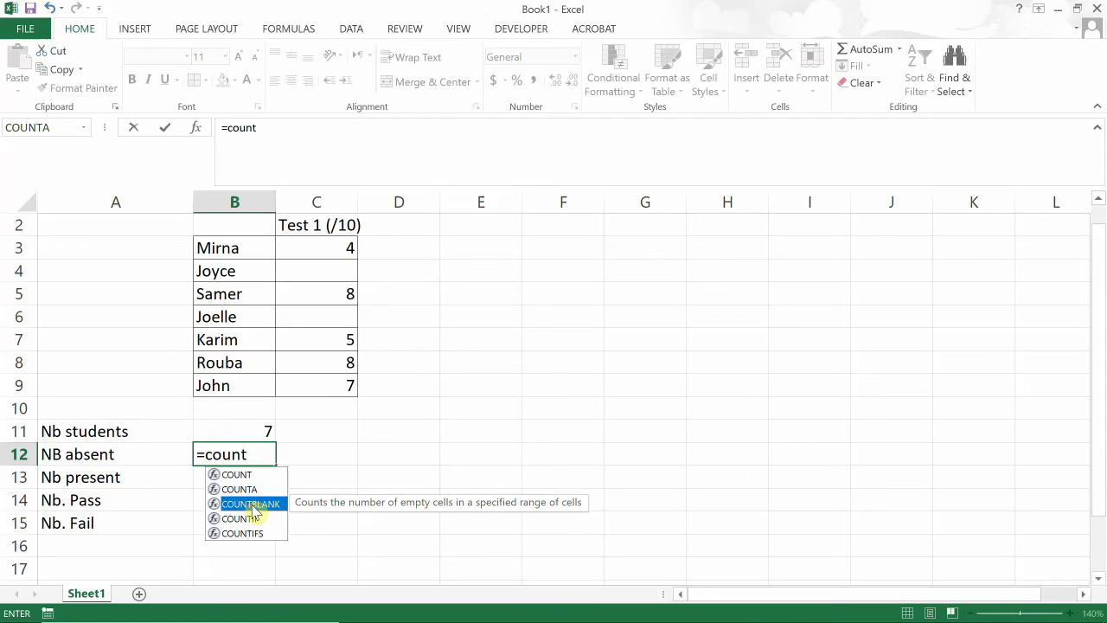
{"action": "double_click", "coordinate": [252, 504]}
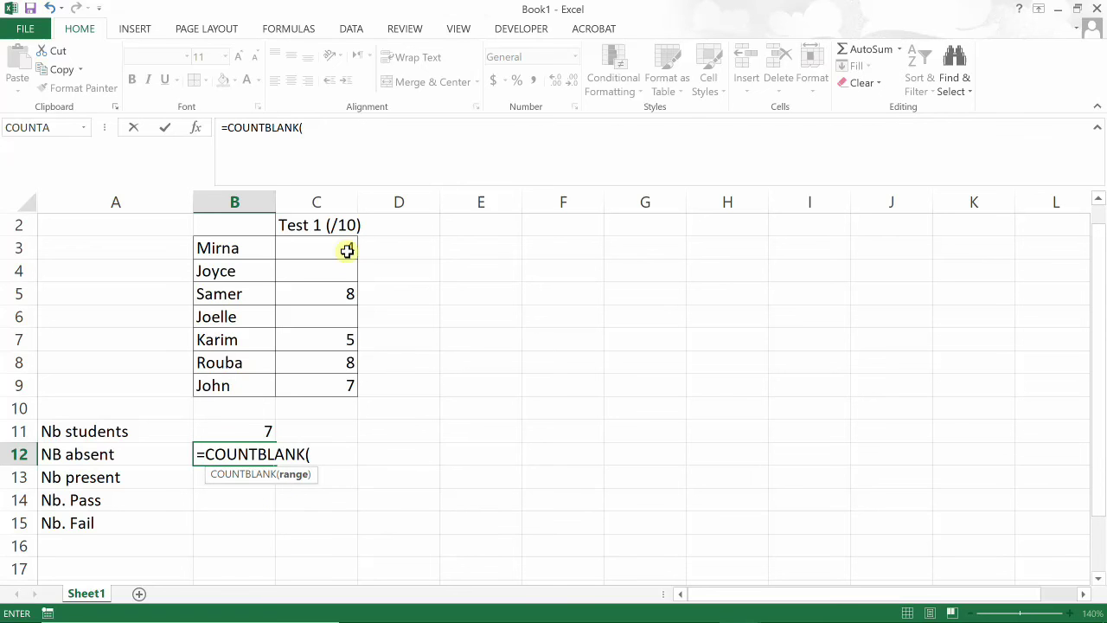
{"action": "left_click_drag", "start_coordinate": [347, 249], "coordinate": [345, 378]}
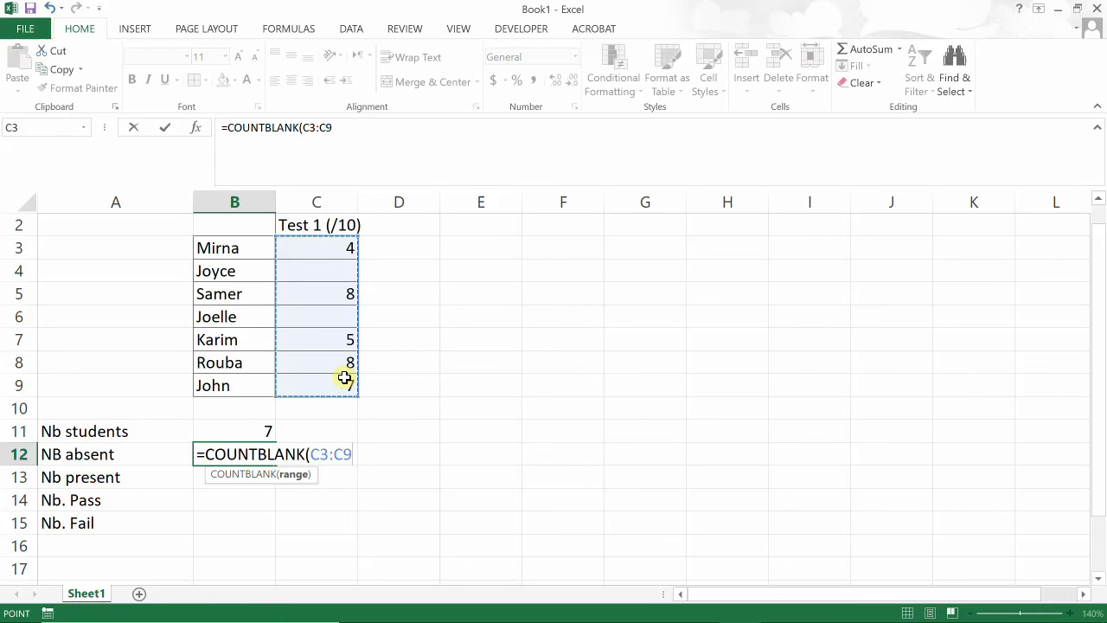
{"action": "type", "text": ")"}
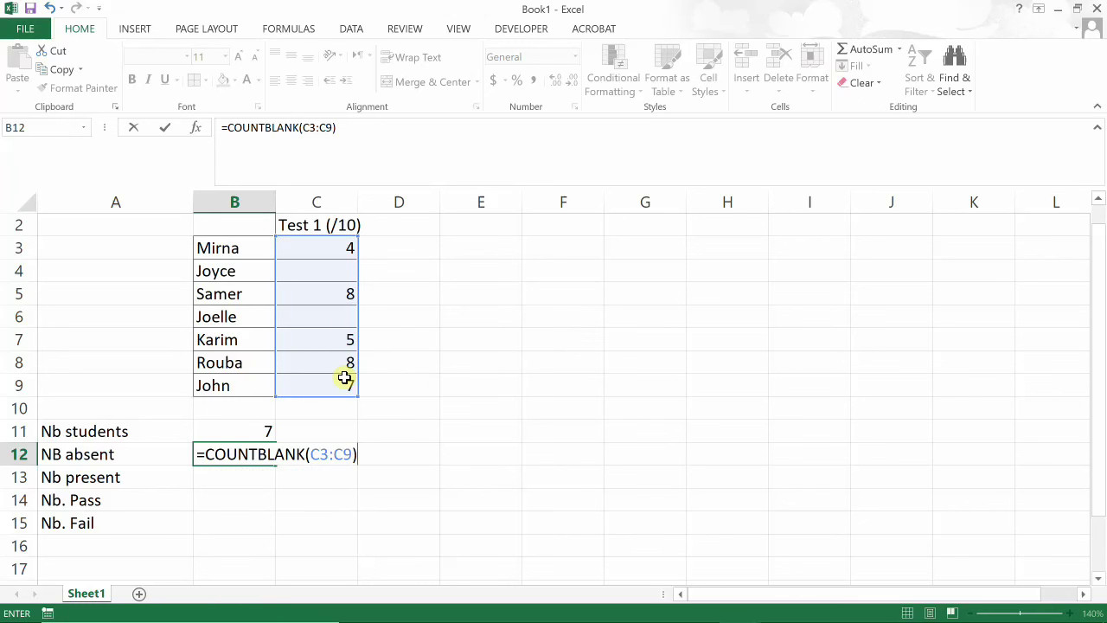
{"action": "key", "text": "Return"}
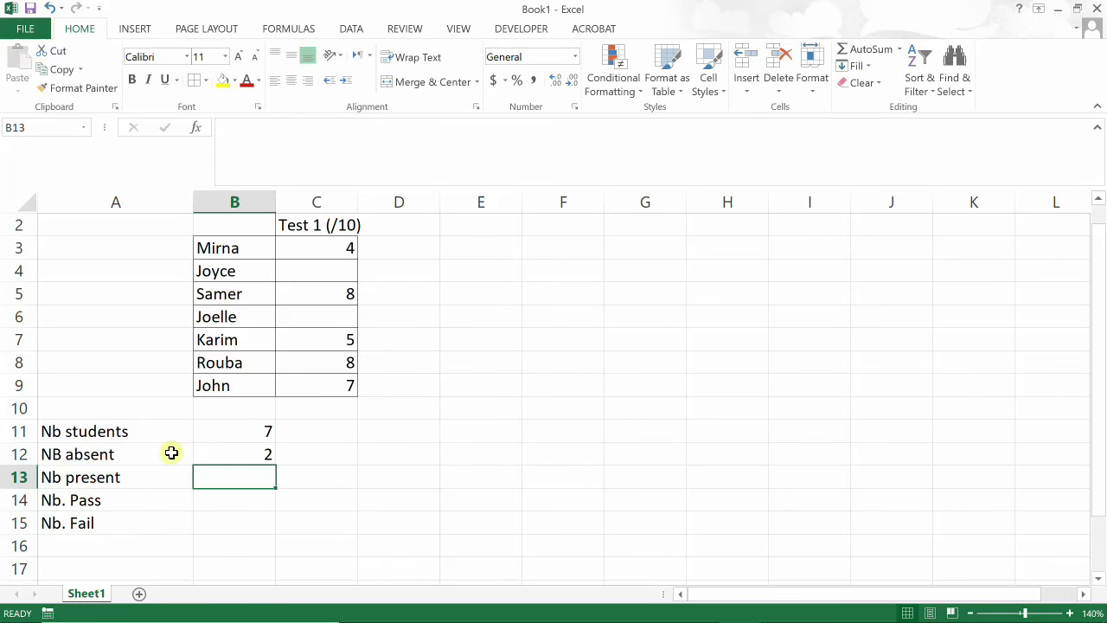
{"action": "left_click", "coordinate": [261, 458]}
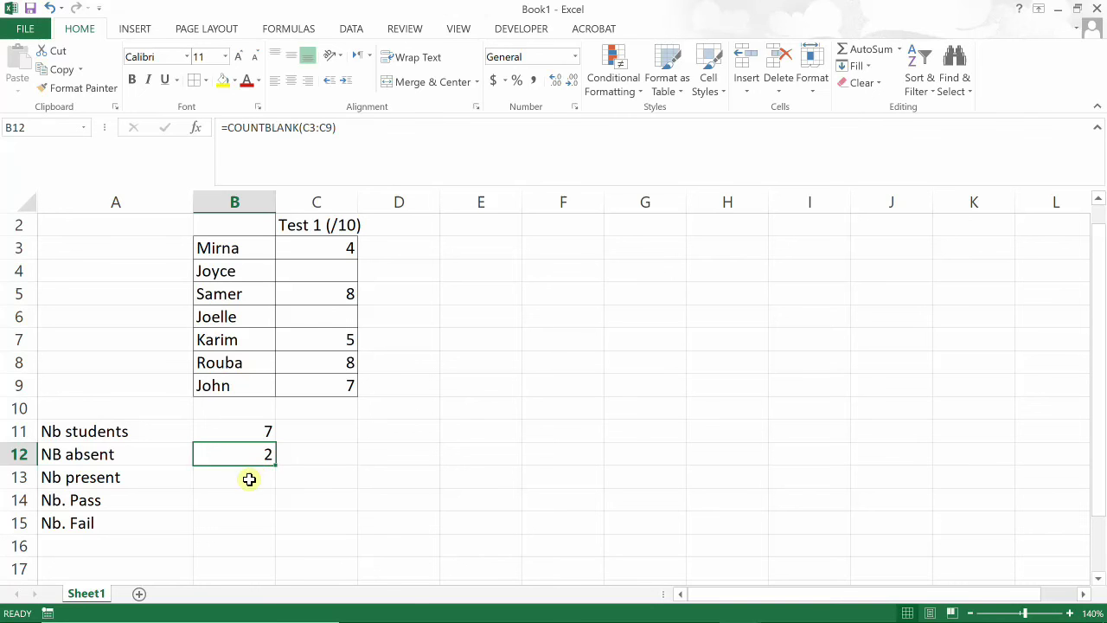
{"action": "left_click", "coordinate": [249, 479]}
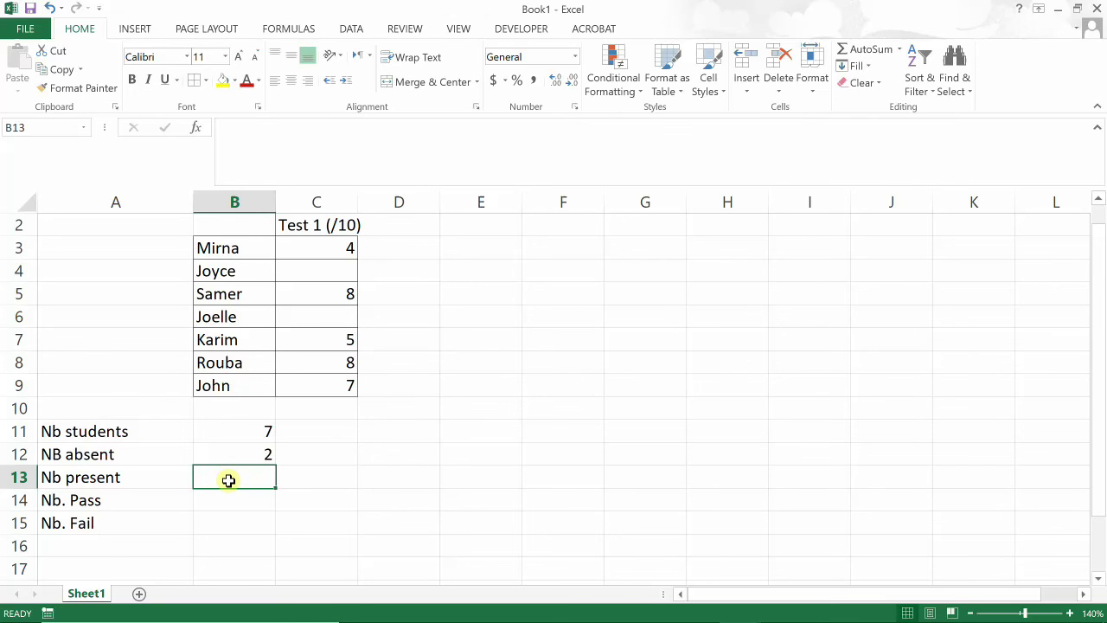
Enter =COUNT(C3:C9) in B13 to count the 5 students with a score
{"action": "type", "text": "=c"}
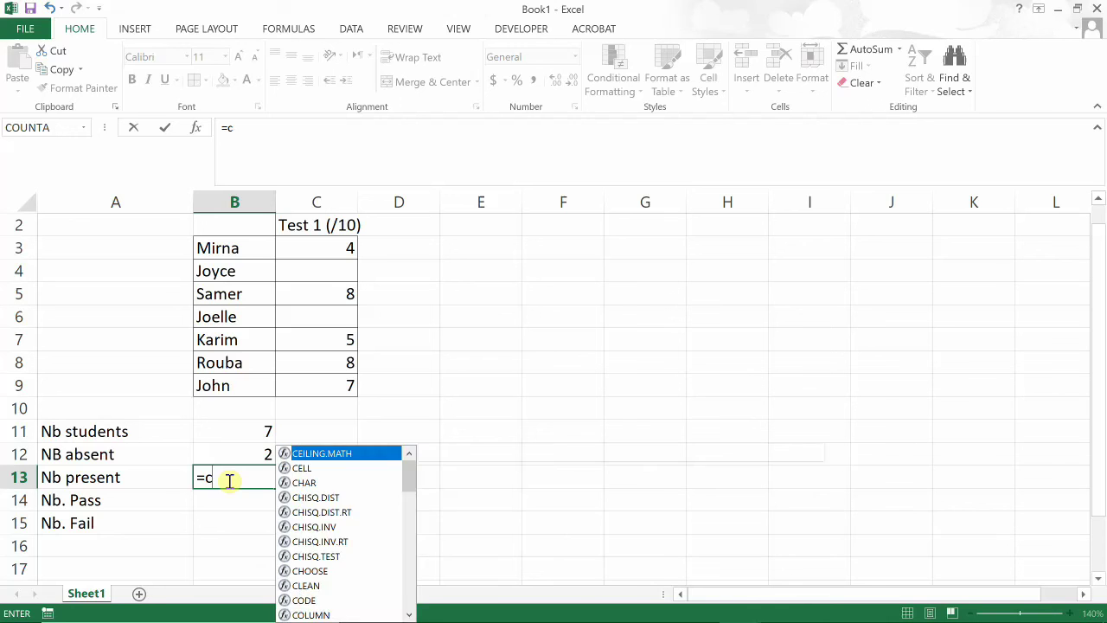
{"action": "type", "text": "ount"}
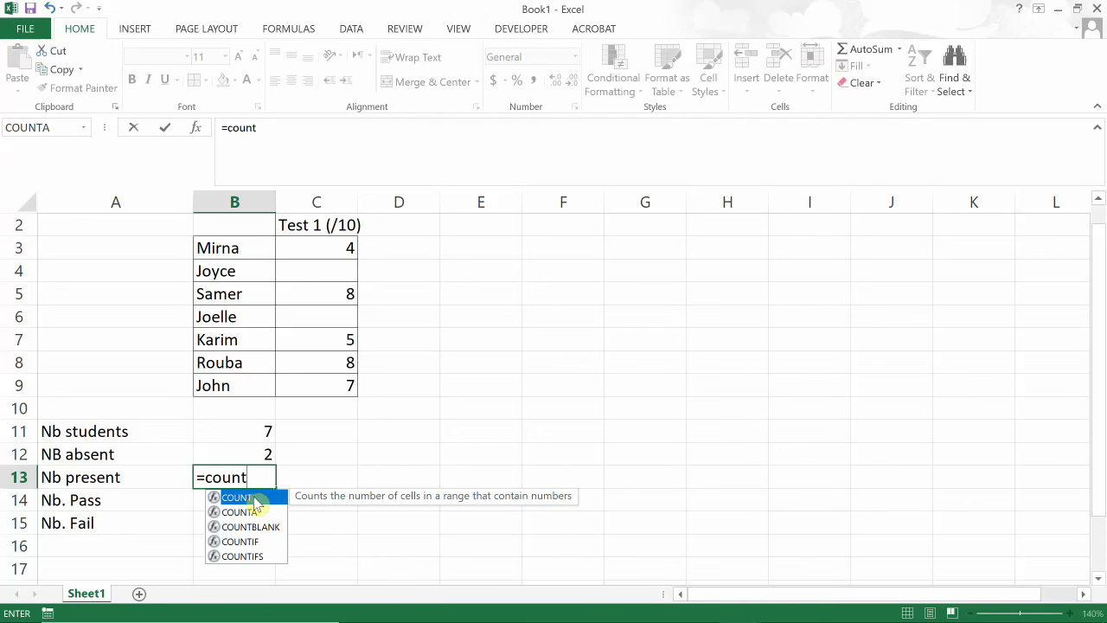
{"action": "double_click", "coordinate": [254, 499]}
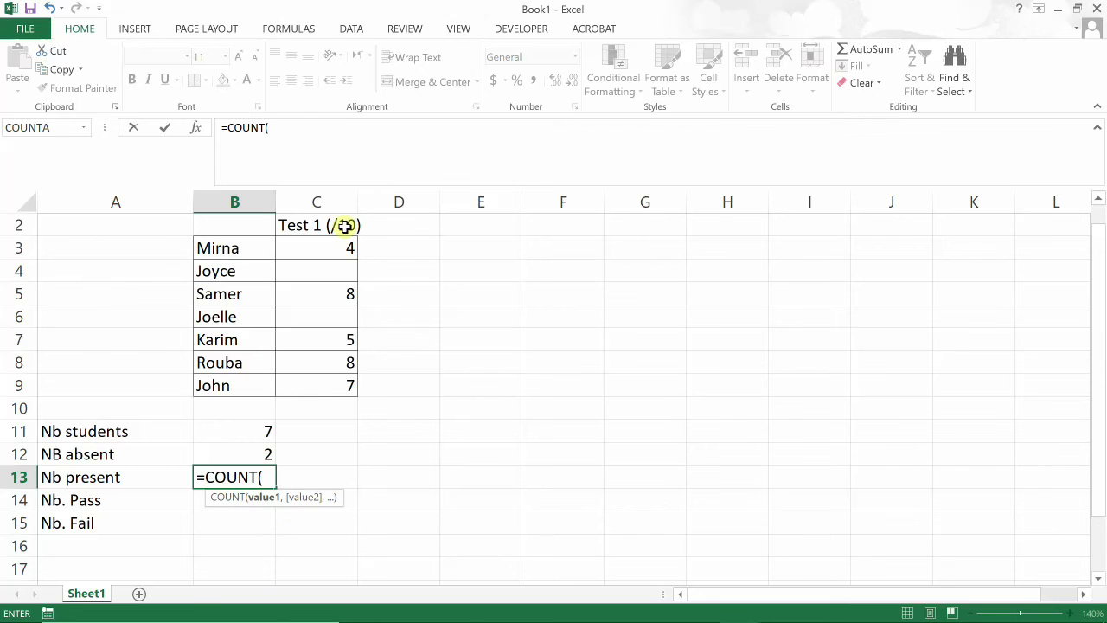
{"action": "left_click_drag", "start_coordinate": [337, 241], "coordinate": [335, 390]}
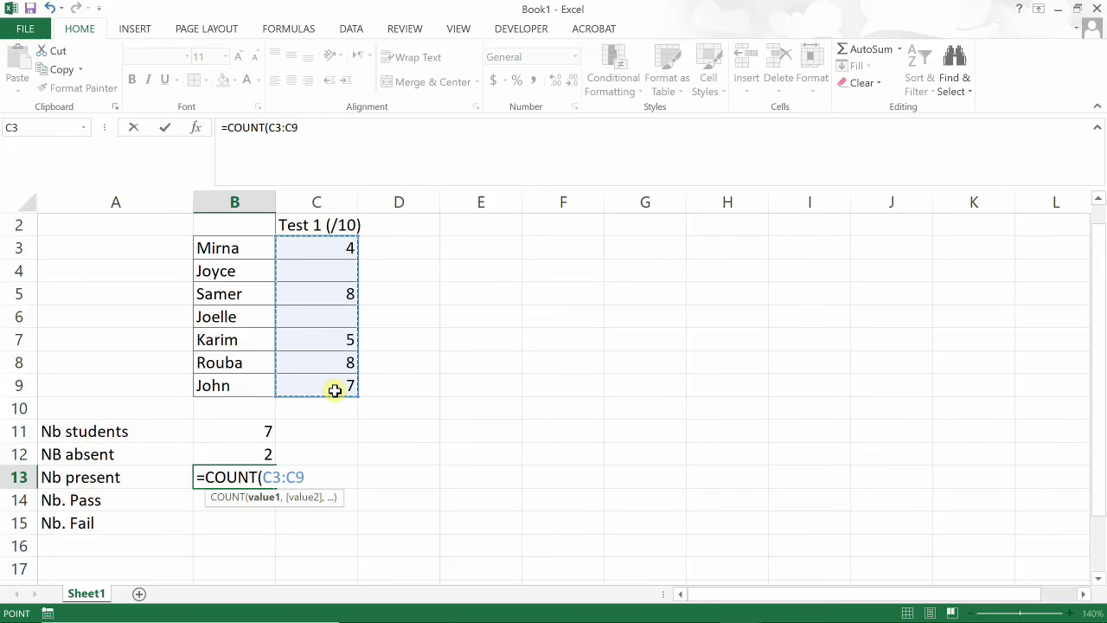
{"action": "type", "text": ")"}
{"action": "key", "text": "Return"}
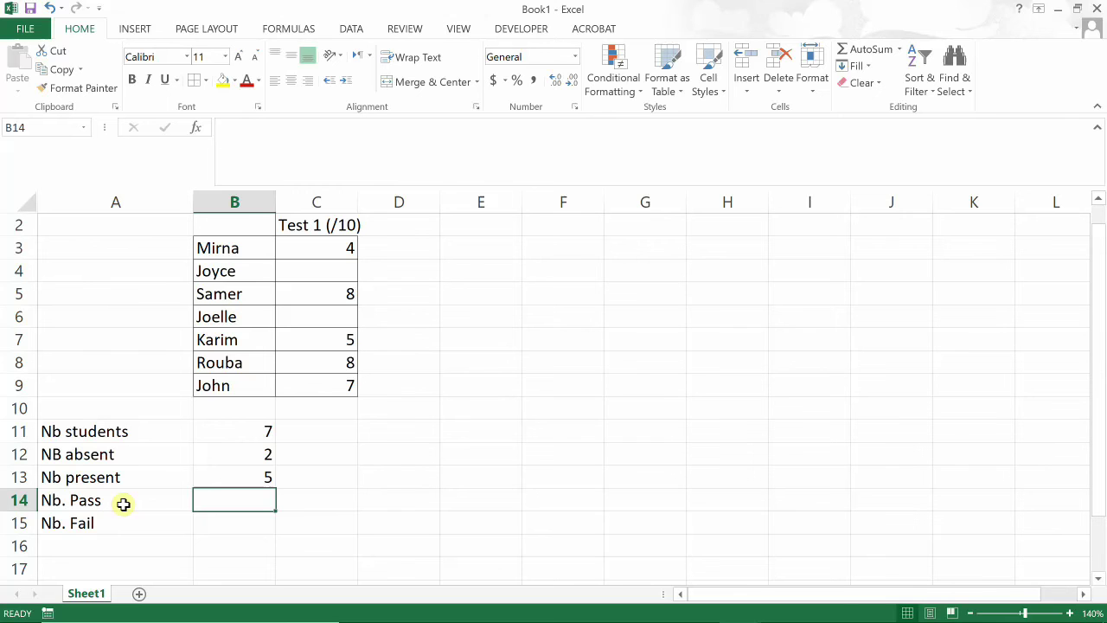
Insert COUNTIF into B14 from the function list, leaving its Range and Criteria empty
{"action": "left_click", "coordinate": [197, 129]}
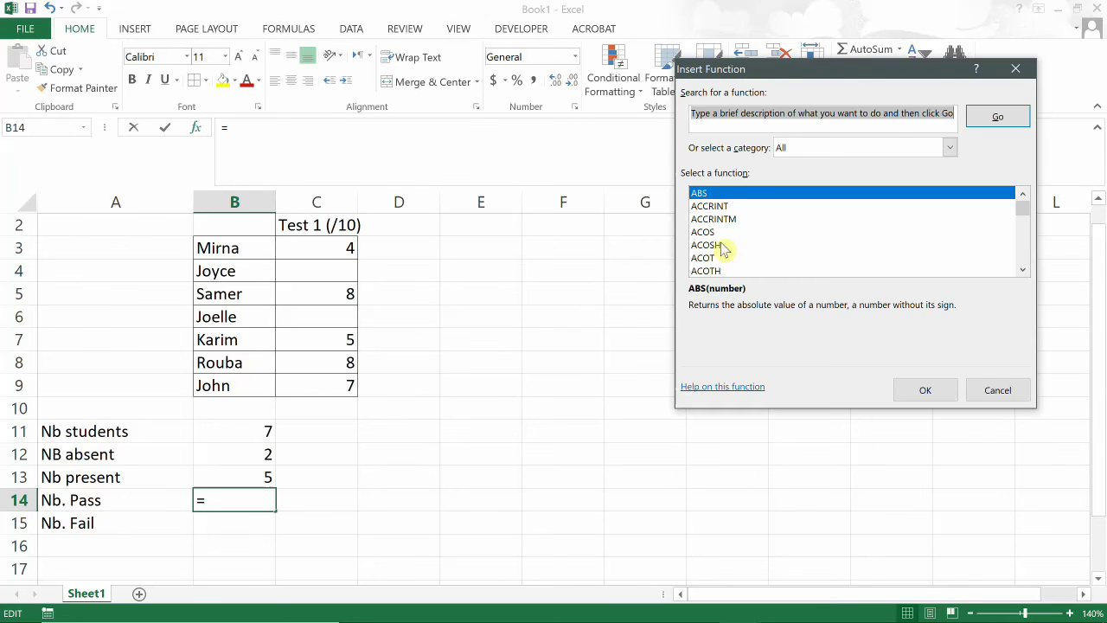
{"action": "left_click", "coordinate": [722, 246]}
{"action": "key", "text": "c"}
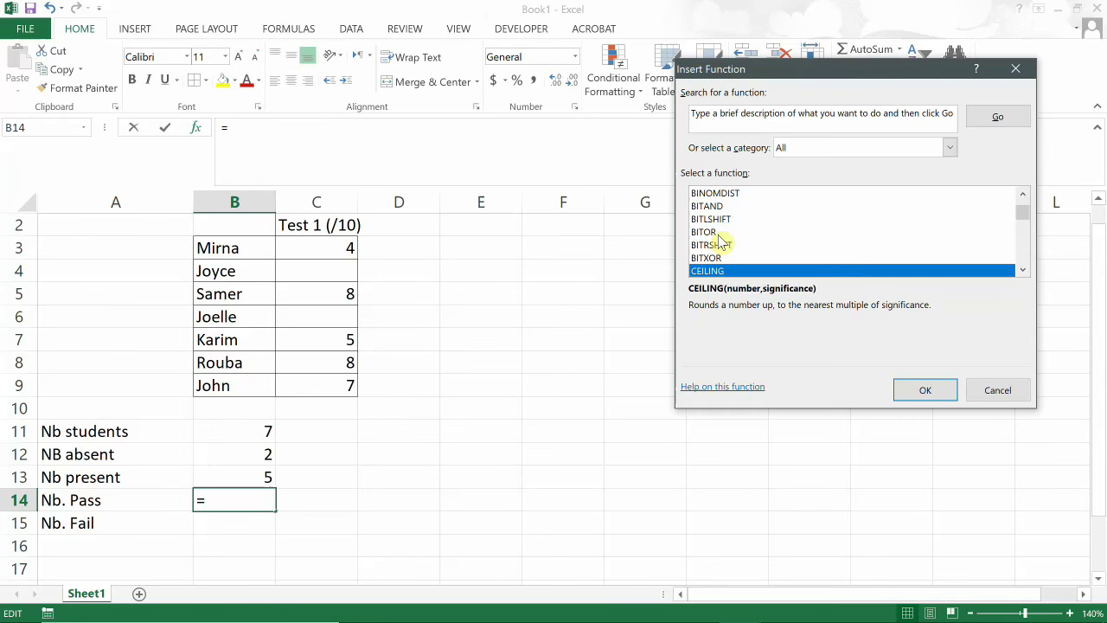
{"action": "left_click_drag", "start_coordinate": [1022, 215], "coordinate": [1022, 221]}
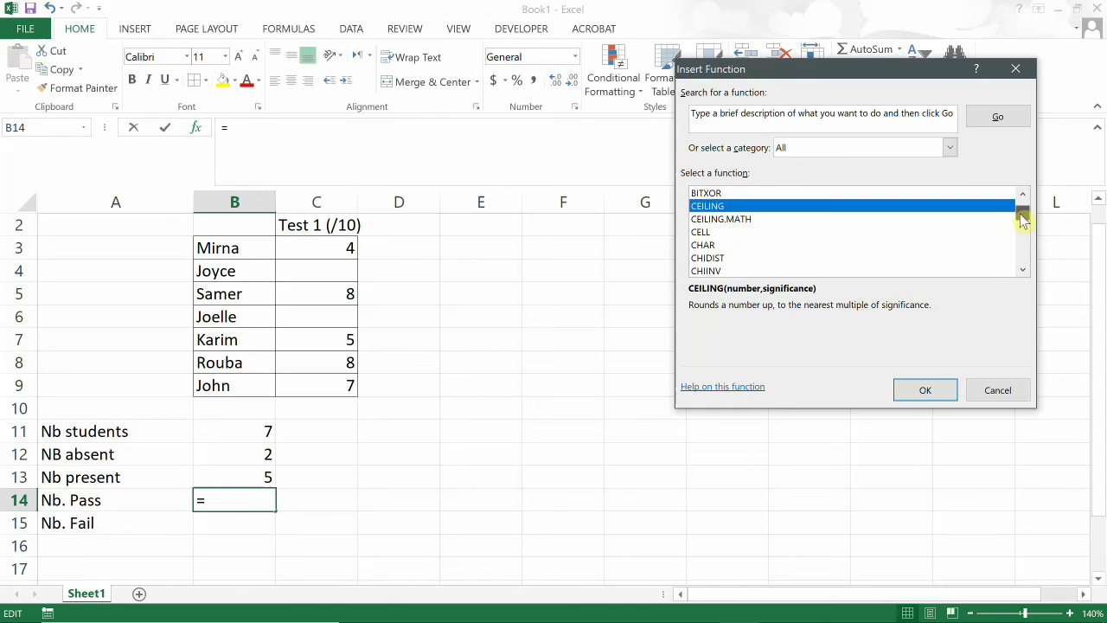
{"action": "left_click", "coordinate": [1022, 270]}
{"action": "left_click", "coordinate": [1022, 272]}
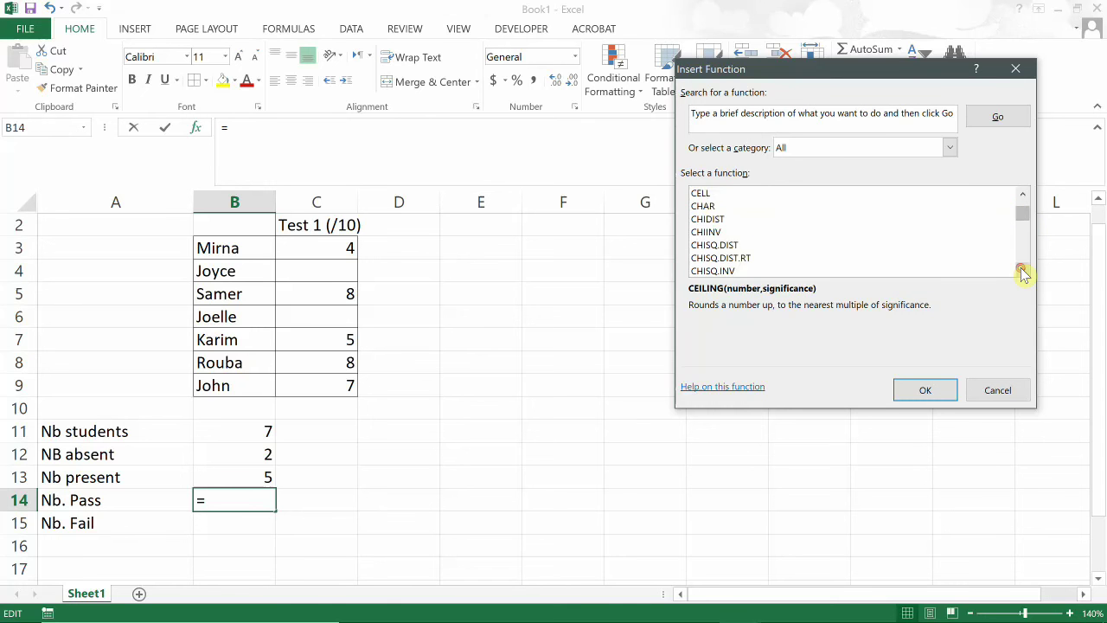
{"action": "left_click", "coordinate": [1022, 271]}
{"action": "left_click", "coordinate": [1022, 272]}
{"action": "left_click", "coordinate": [1022, 271]}
{"action": "left_click", "coordinate": [1022, 272]}
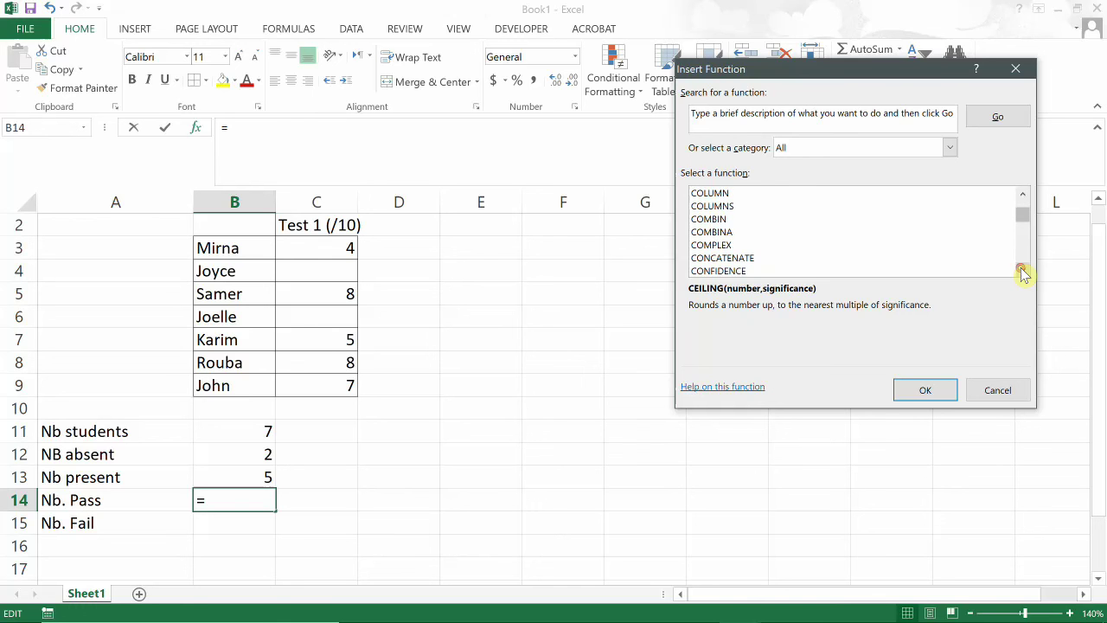
{"action": "left_click", "coordinate": [1022, 271]}
{"action": "left_click", "coordinate": [1022, 271]}
{"action": "left_click", "coordinate": [1022, 271]}
{"action": "left_click", "coordinate": [1022, 271]}
{"action": "left_click", "coordinate": [1022, 271]}
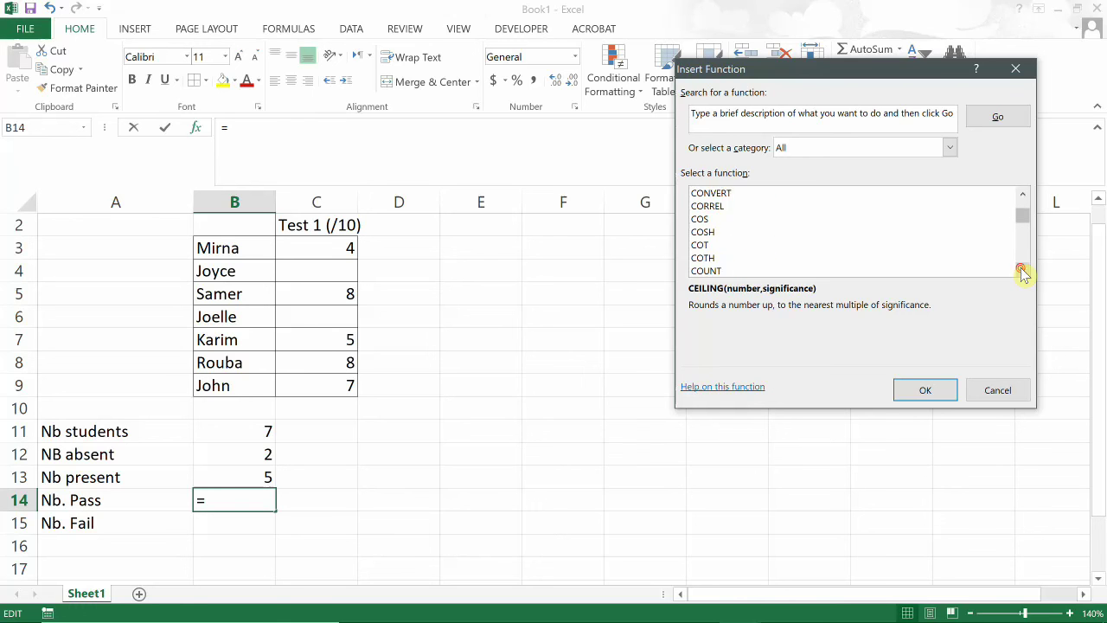
{"action": "left_click", "coordinate": [1022, 272]}
{"action": "left_click", "coordinate": [1022, 272]}
{"action": "left_click", "coordinate": [1022, 272]}
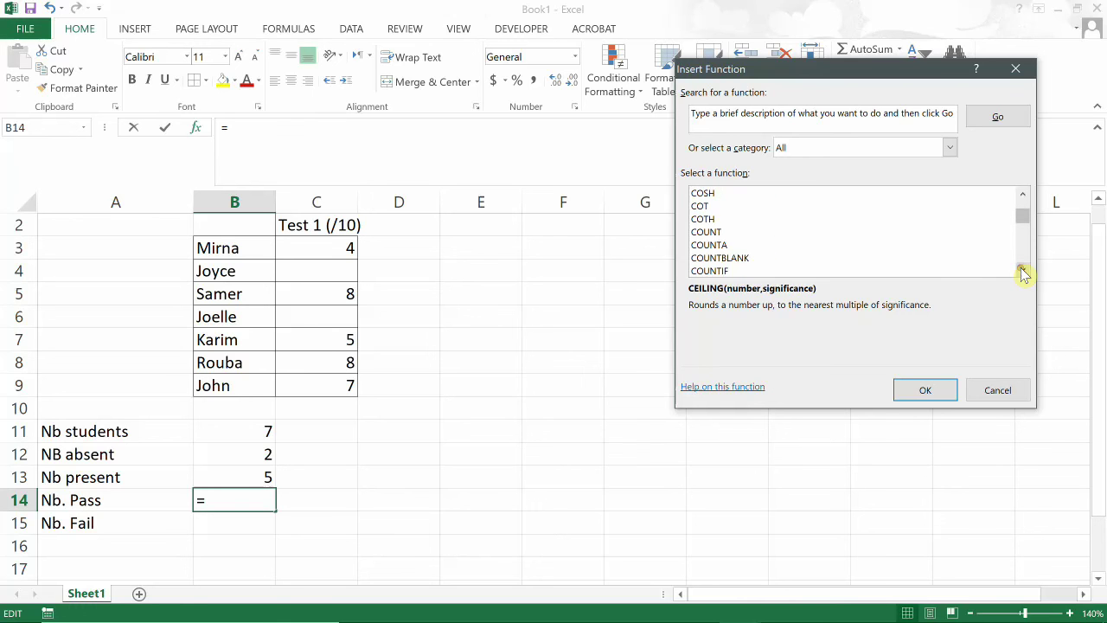
{"action": "left_click", "coordinate": [789, 271]}
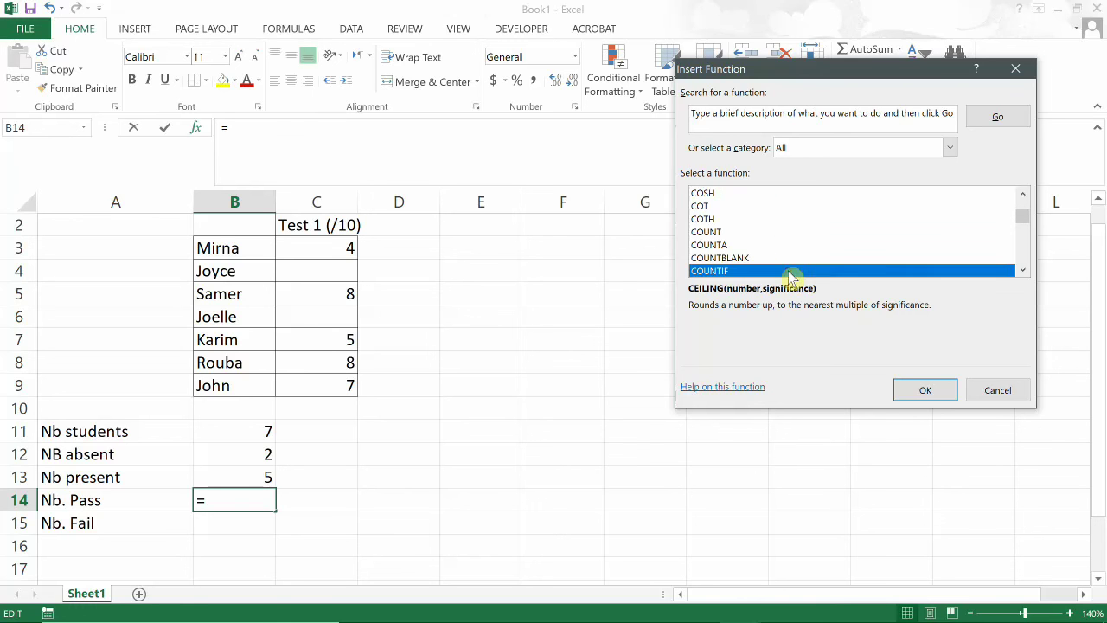
{"action": "left_click", "coordinate": [923, 391]}
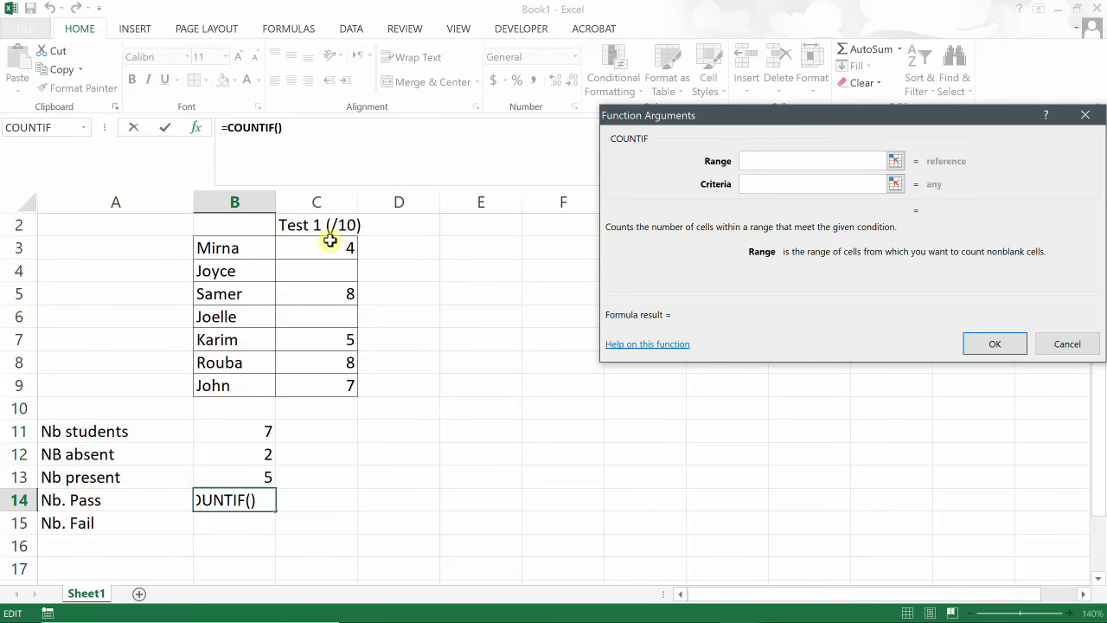
Set COUNTIF's range C3:C9 and criteria >=5 so B14 shows 4 passes
{"action": "left_click_drag", "start_coordinate": [330, 241], "coordinate": [329, 385]}
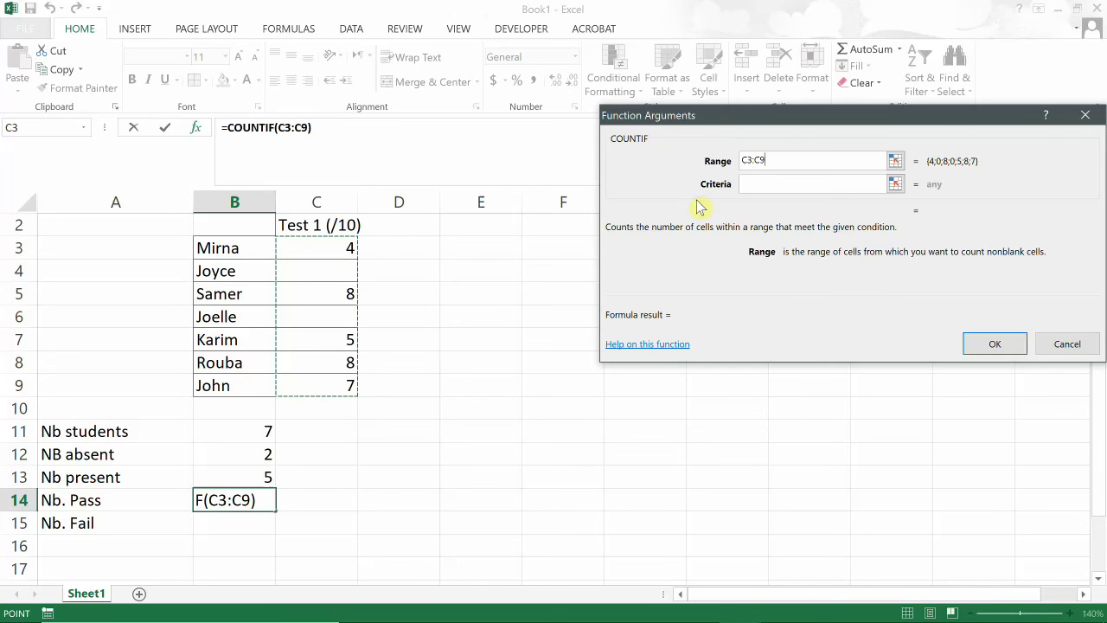
{"action": "left_click", "coordinate": [777, 187]}
{"action": "left_click", "coordinate": [777, 188]}
{"action": "type", "text": ">"}
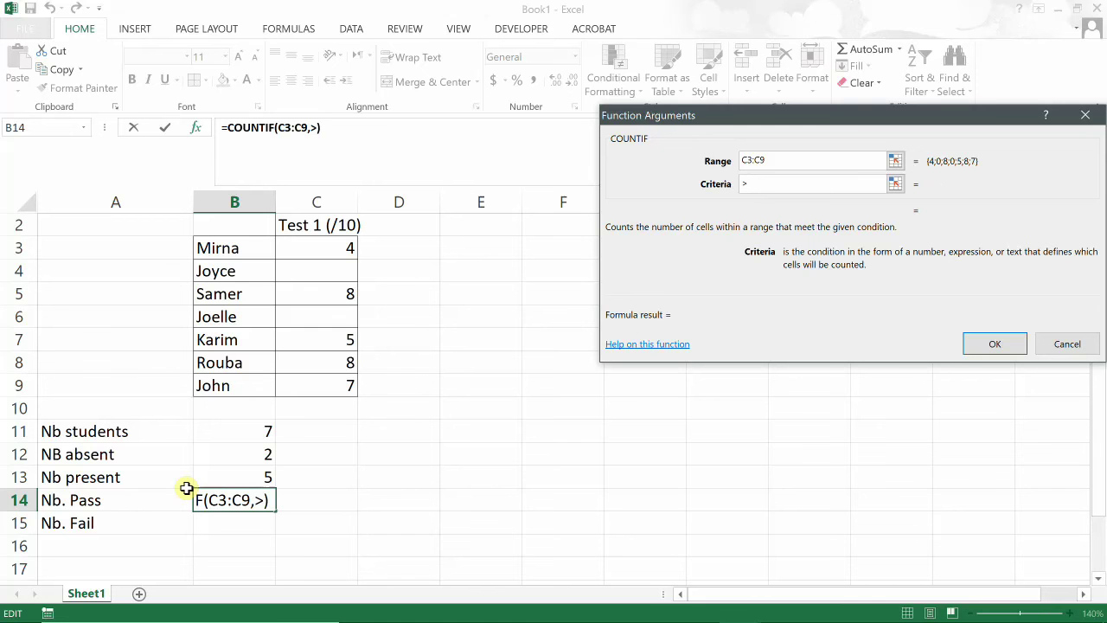
{"action": "type", "text": "="}
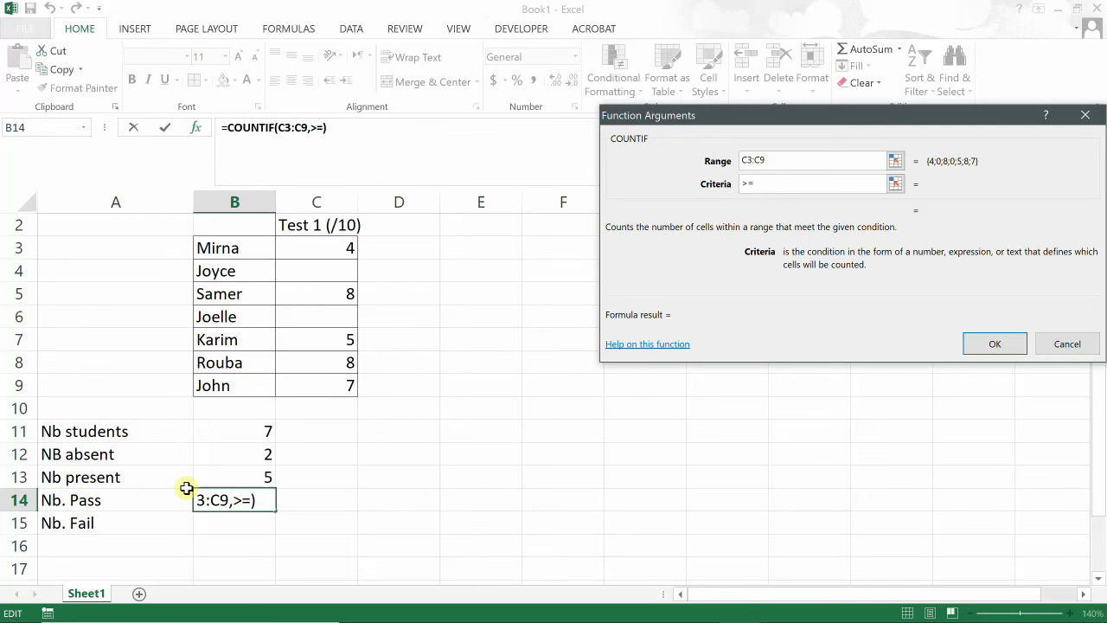
{"action": "type", "text": "5"}
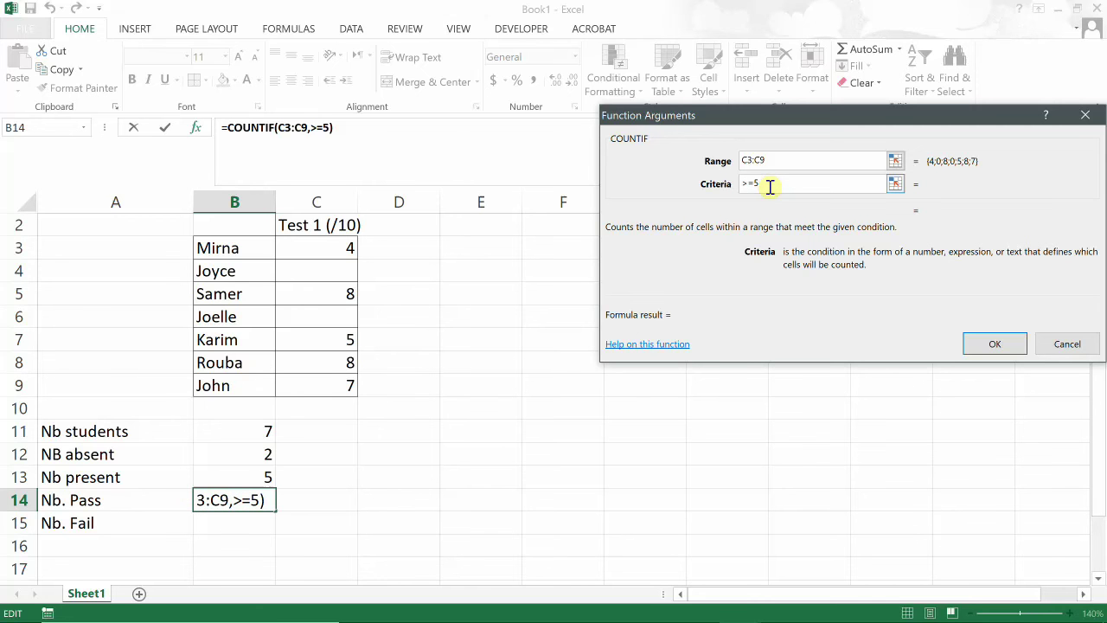
{"action": "left_click", "coordinate": [992, 344]}
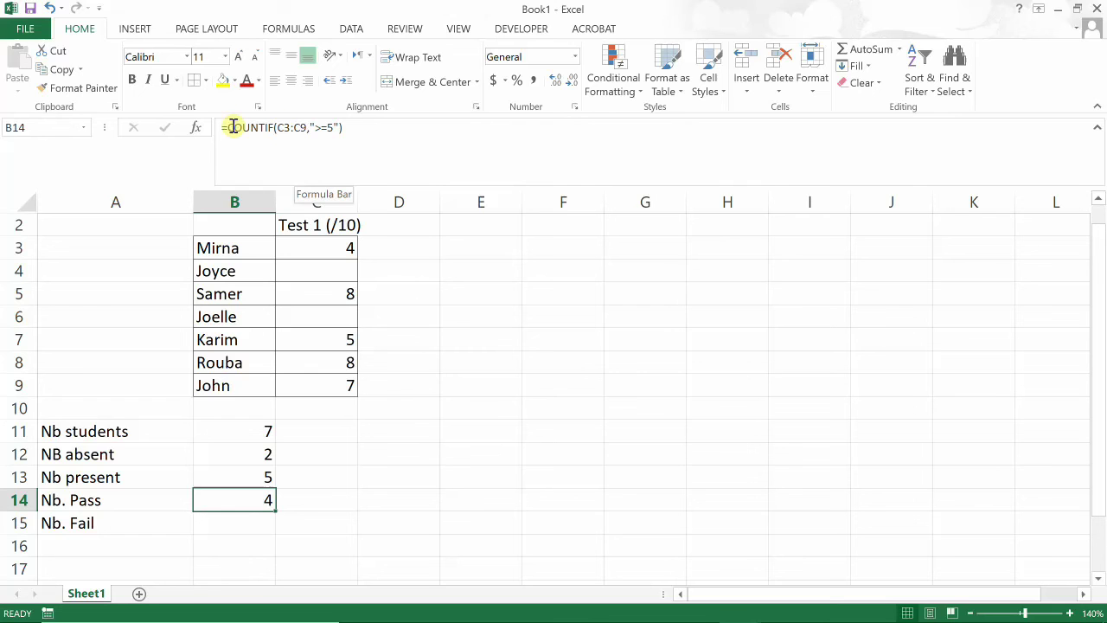
{"action": "double_click", "coordinate": [217, 524]}
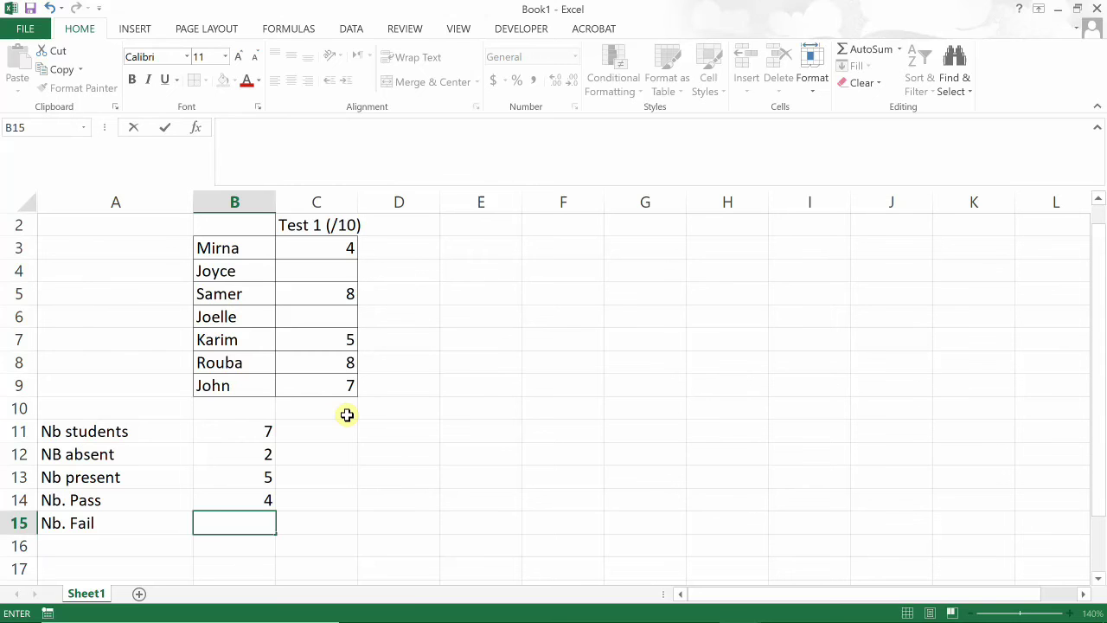
Enter =COUNTIF(C3:C9,"<5") in B15, giving 1 failing student, and check it
{"action": "type", "text": "=co"}
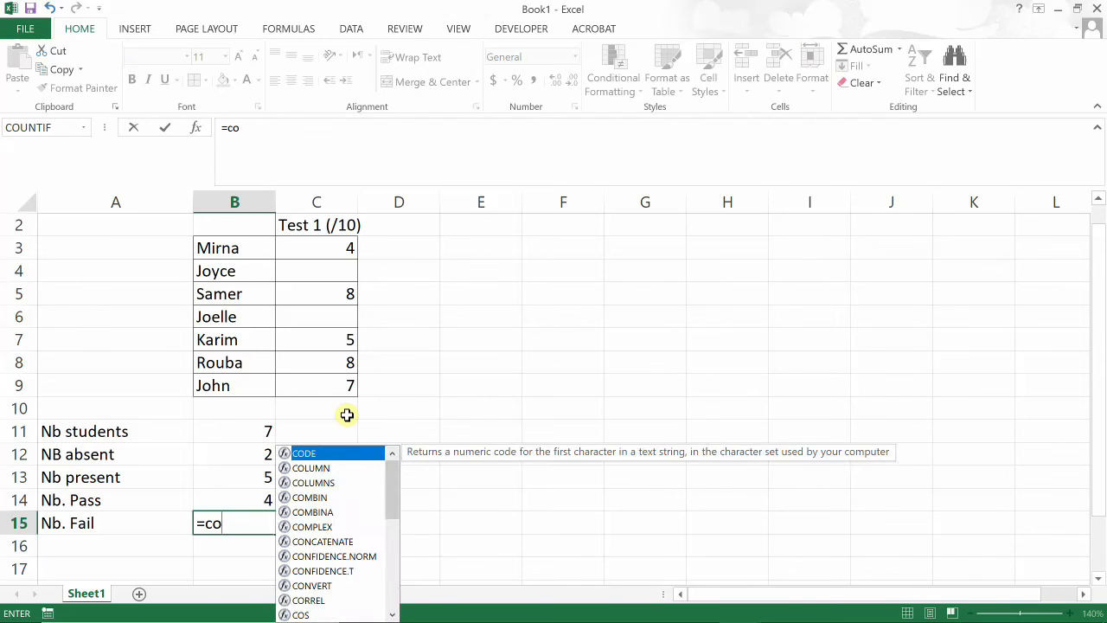
{"action": "type", "text": "untif"}
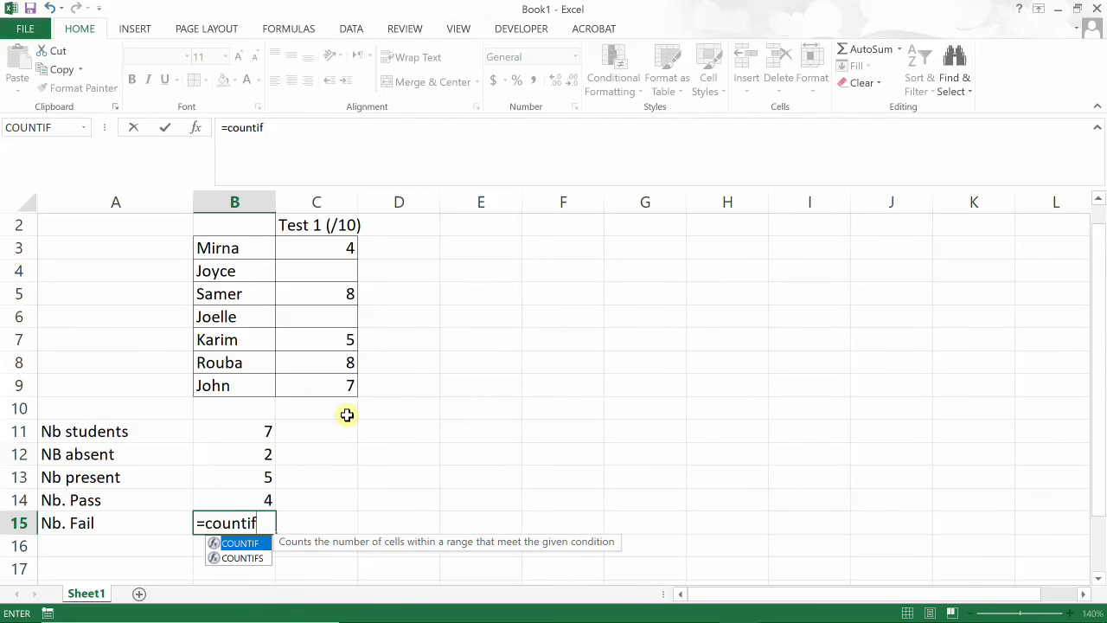
{"action": "type", "text": "("}
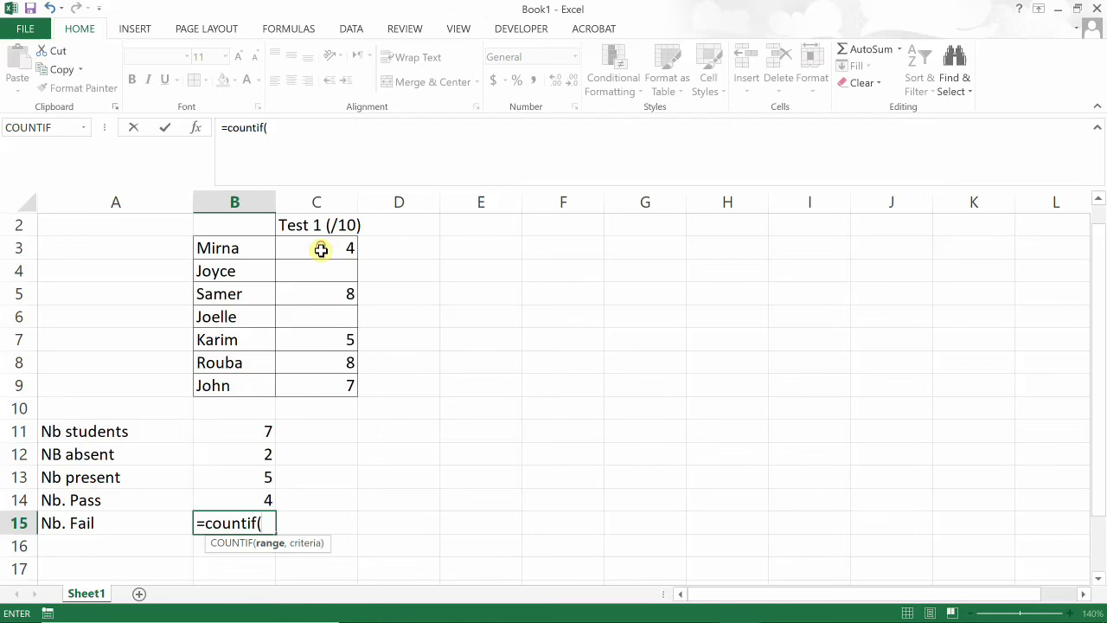
{"action": "left_click_drag", "start_coordinate": [320, 248], "coordinate": [321, 383]}
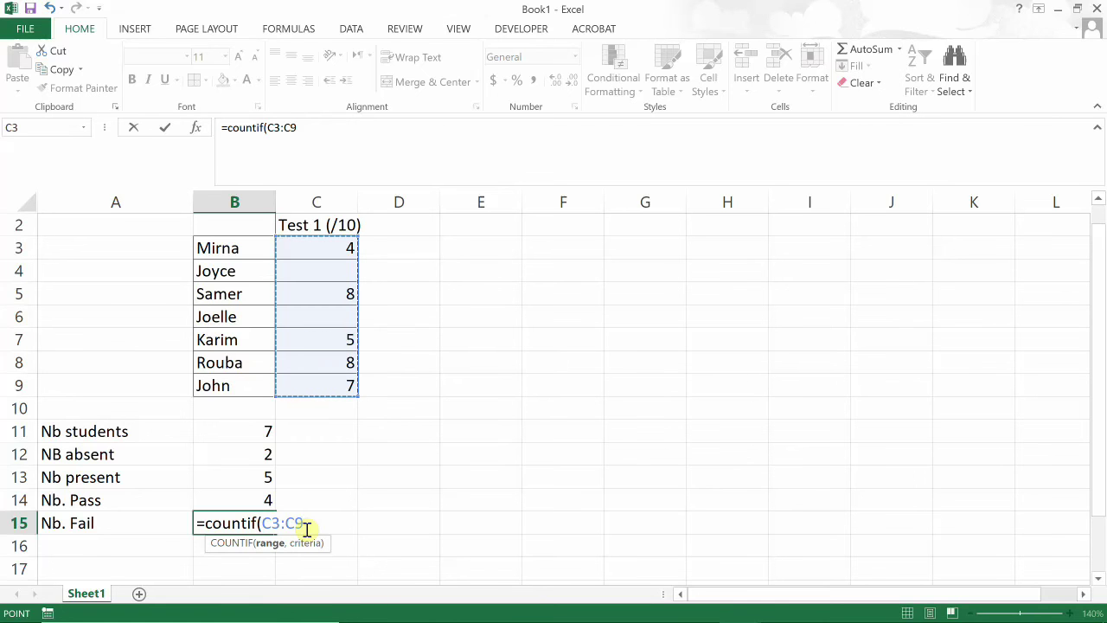
{"action": "type", "text": ","}
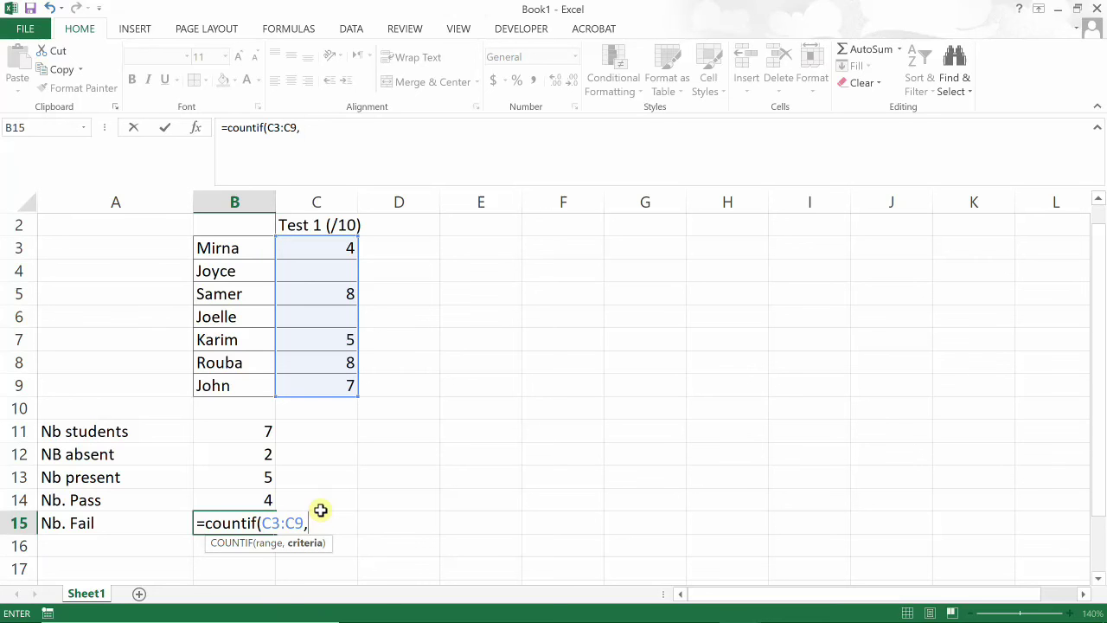
{"action": "type", "text": "\""}
{"action": "type", "text": "<"}
{"action": "type", "text": "5"}
{"action": "type", "text": "\""}
{"action": "type", "text": ")"}
{"action": "key", "text": "Return"}
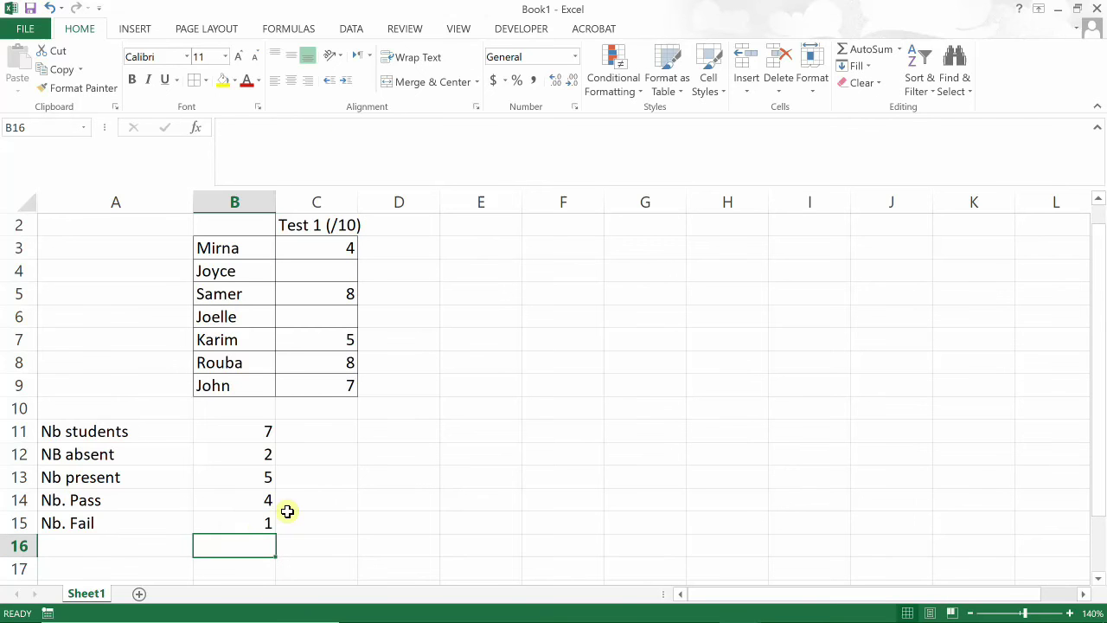
{"action": "left_click", "coordinate": [233, 522]}
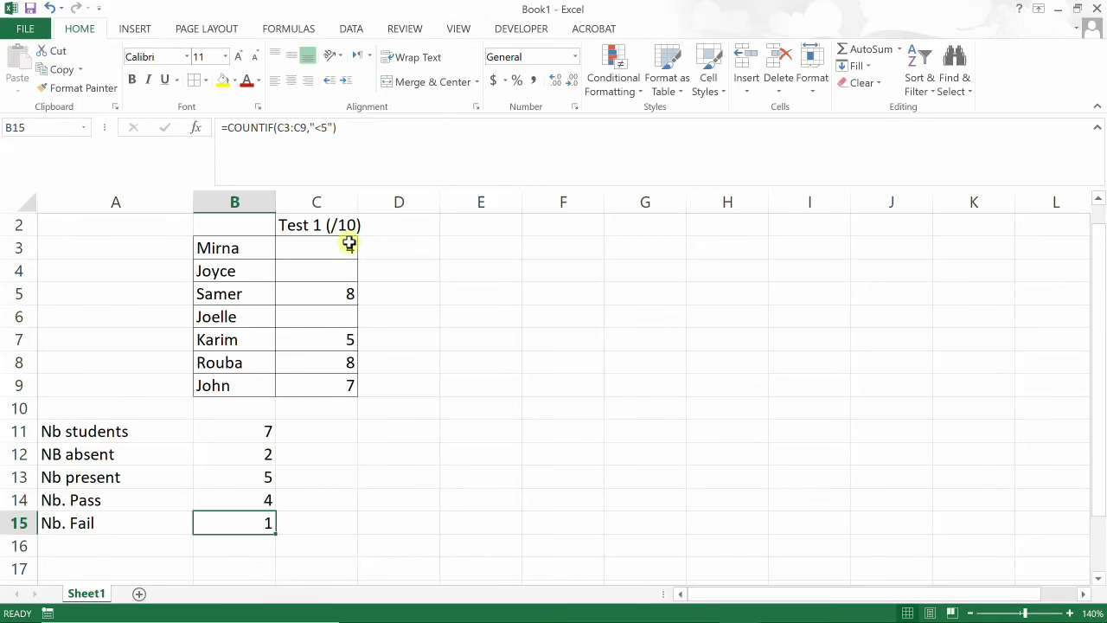